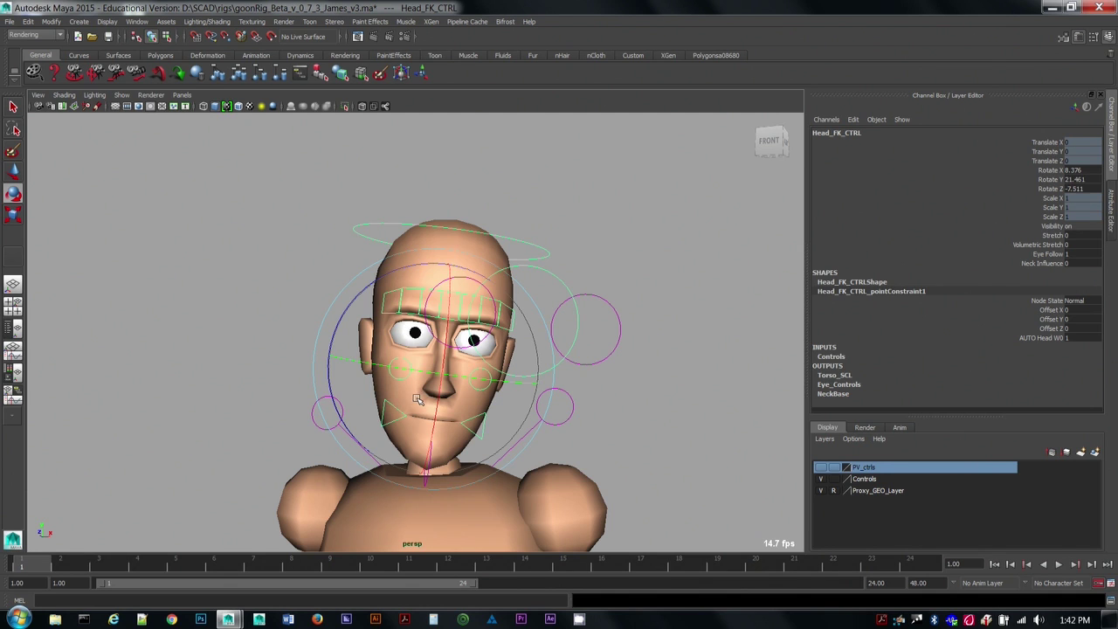
Step: Rotate the head FK control freely to change the head's tilt
left_click_drag(417, 399, 393, 349)
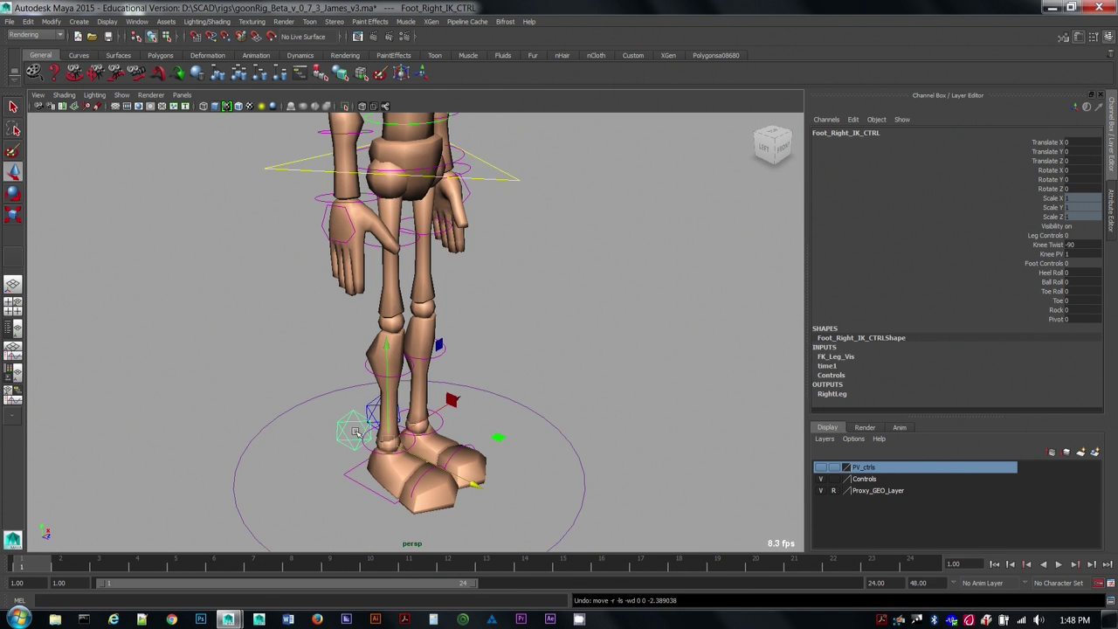
Step: Try raising the right foot with its IK control, and undo the move
left_click_drag(355, 432, 359, 420, "alt")
middle_click_drag(359, 421, 364, 396, "alt")
mouse_move(364, 396)
left_mouse_down("alt")
mouse_move(333, 401)
mouse_move(374, 382)
left_mouse_up("alt")
left_click_drag(395, 427, 371, 380)
key("ctrl+z")
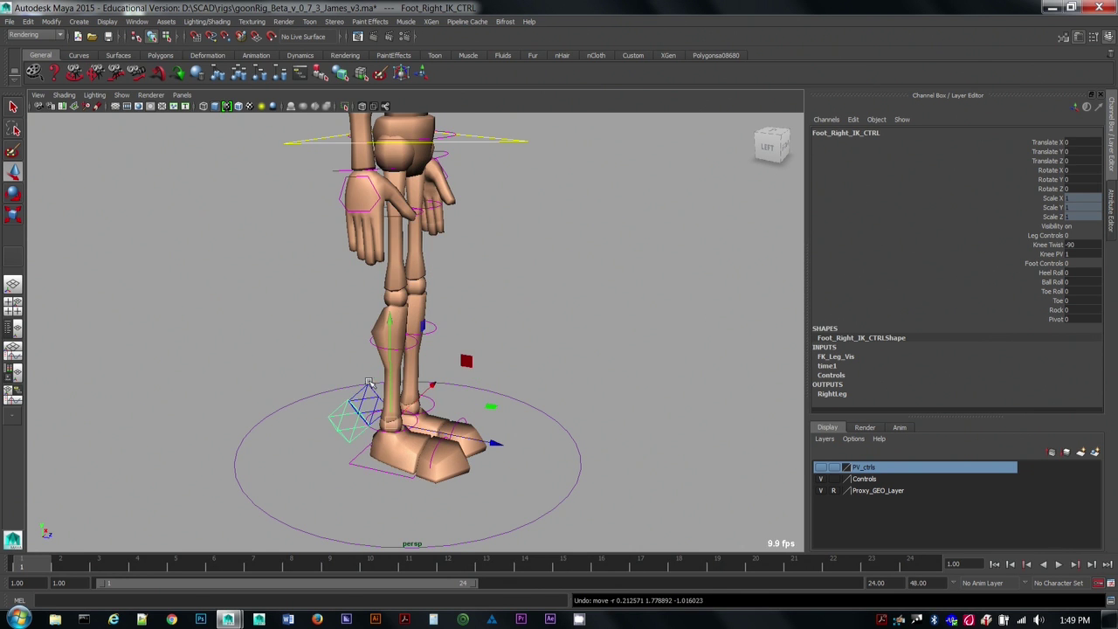
Step: Try lowering the hips with the center root control by about 3.6 units, and undo the move
left_click_drag(506, 171, 488, 122)
left_click_drag(418, 140, 420, 209)
key("ctrl+z")
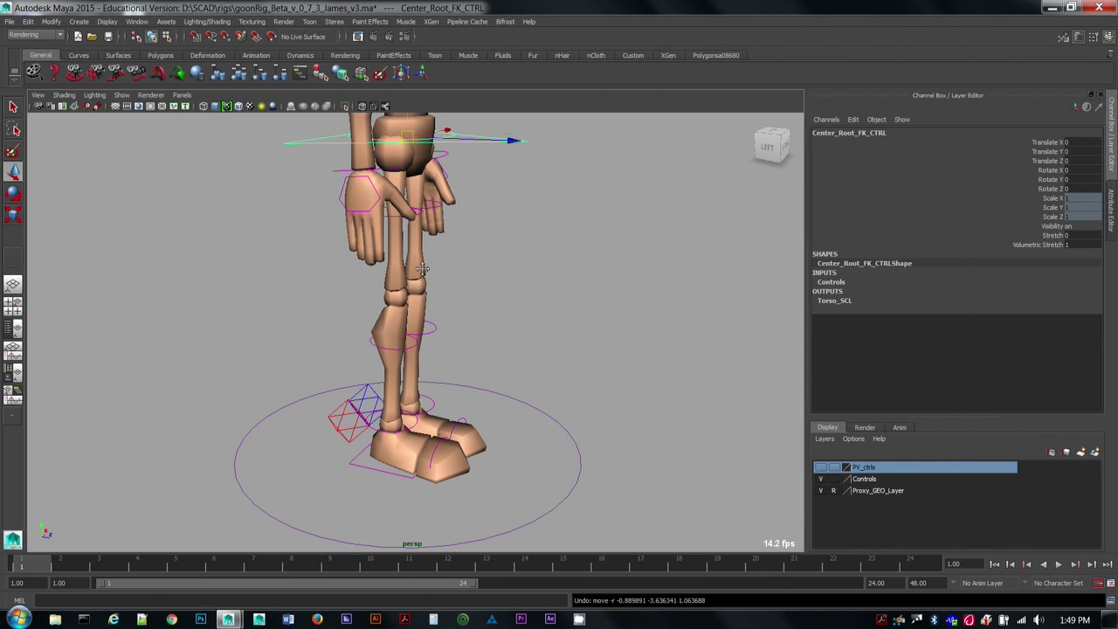
Step: Try rotating both upper-leg FK controls together about X while the legs are in IK, and undo the rotation
left_click_drag(422, 269, 493, 289, "alt")
left_click(489, 283)
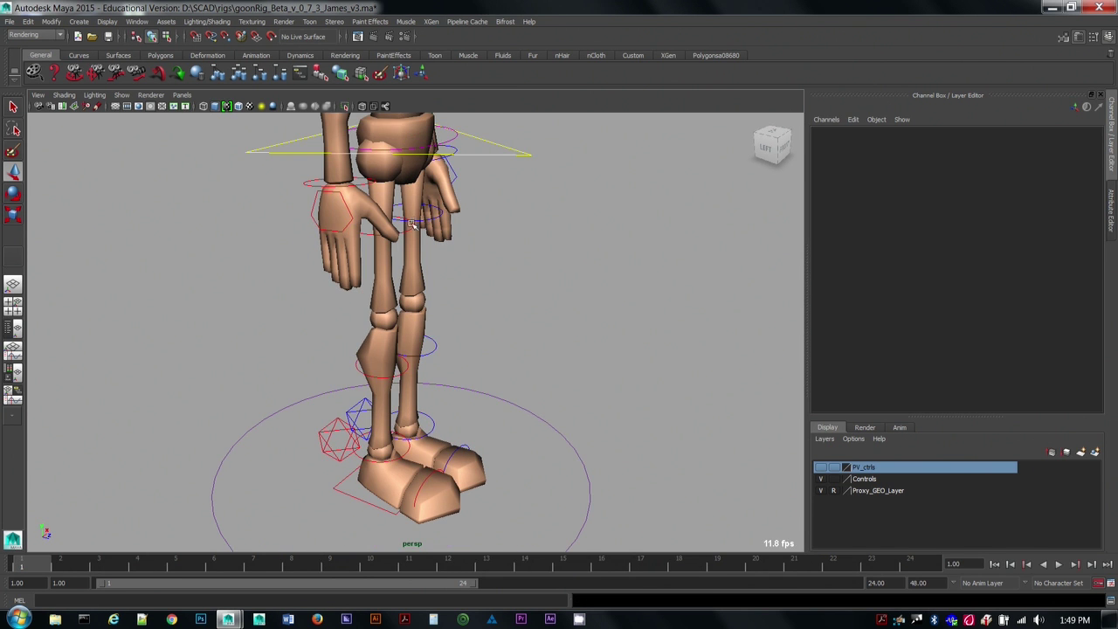
left_click_drag(411, 223, 423, 233)
left_click_drag(423, 233, 392, 242, "alt")
key("e")
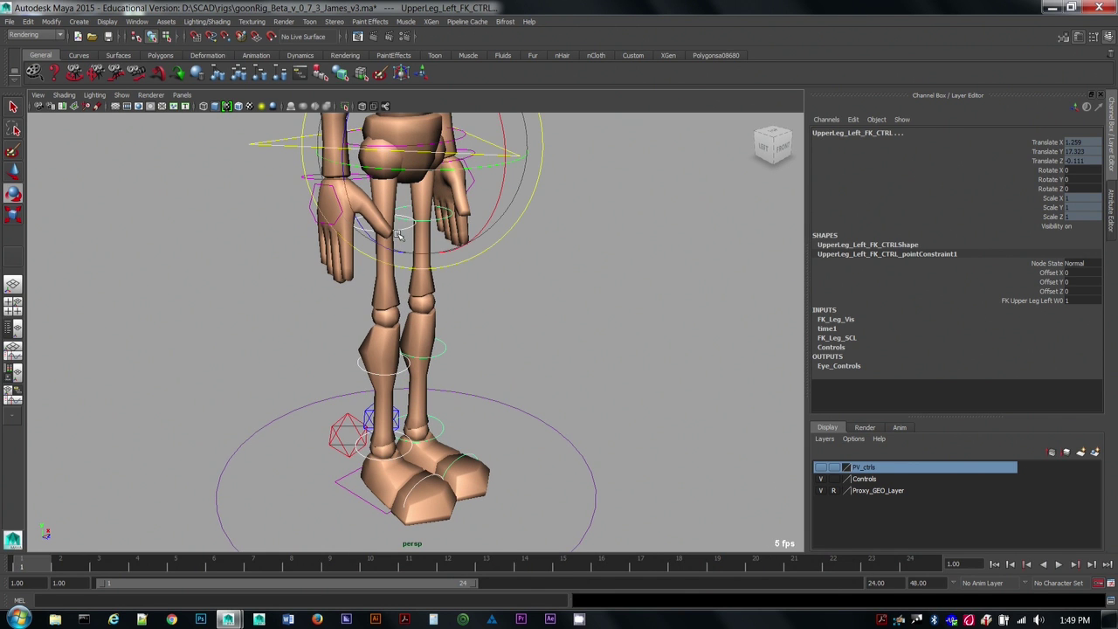
mouse_move(494, 202)
left_mouse_down()
mouse_move(504, 100)
mouse_move(465, 229)
mouse_move(478, 204)
left_mouse_up()
key("ctrl+z")
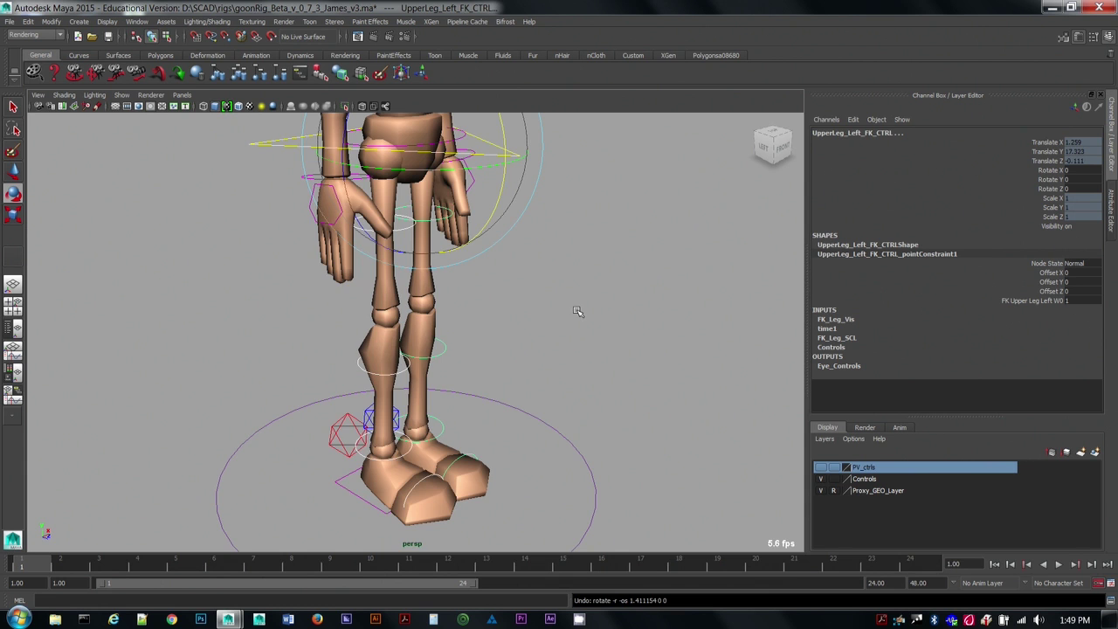
Step: Try moving the center root control down to about -3.2 in Translate Y, and undo the move
left_click_drag(579, 311, 366, 419, "alt")
left_click(334, 464)
left_click(475, 260)
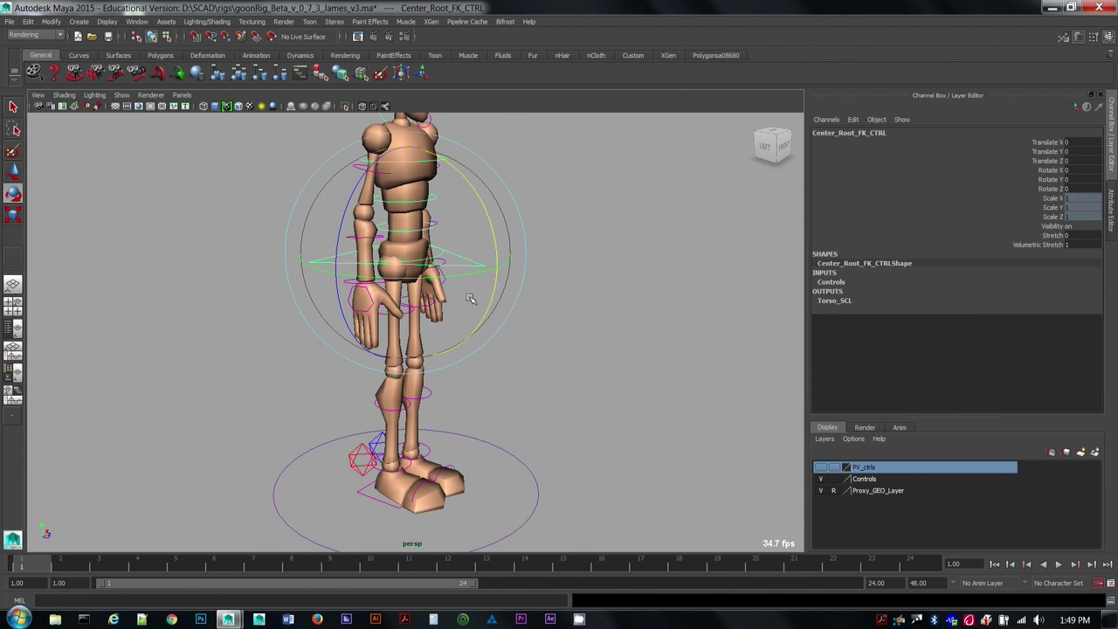
key("w")
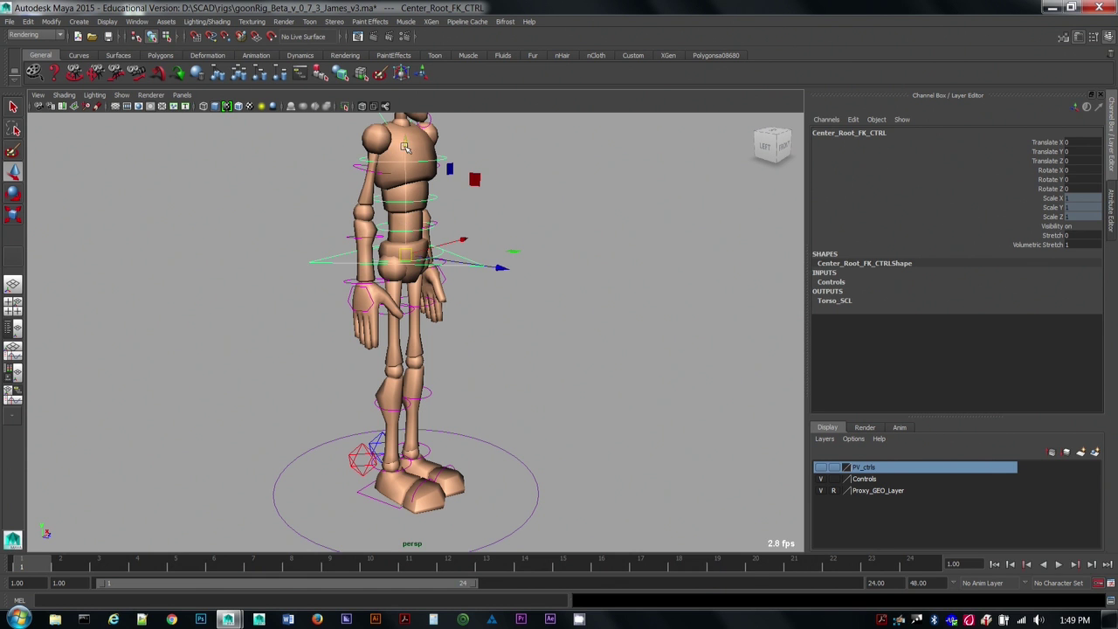
left_click_drag(406, 147, 419, 191)
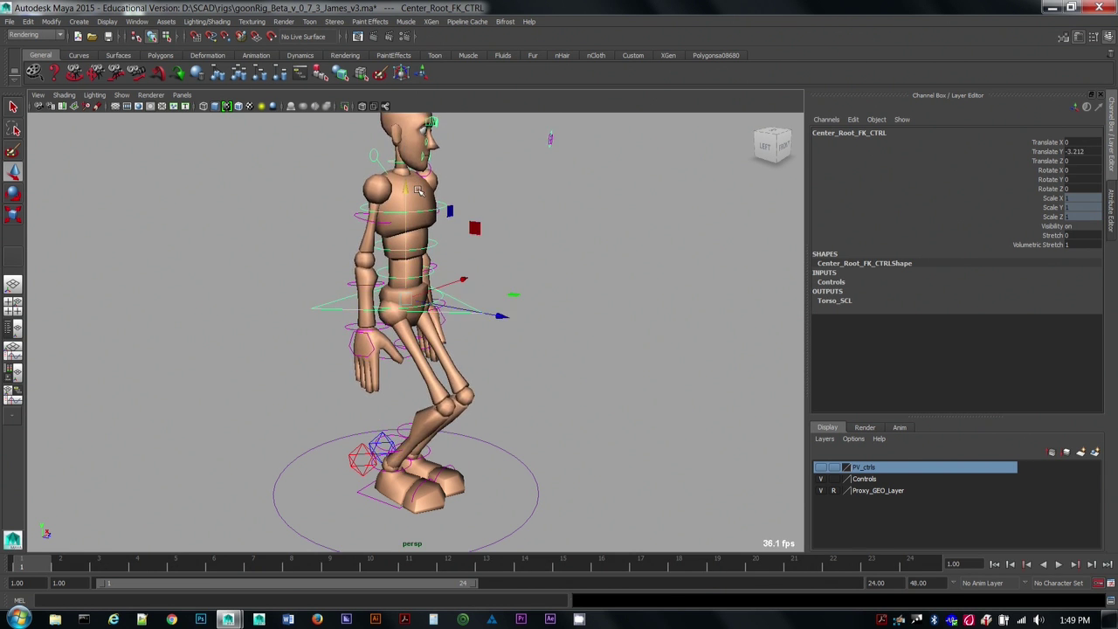
key("ctrl+z")
Step: Change the Ik Weight of the right foot control to switch the right leg to FK
left_click(529, 376)
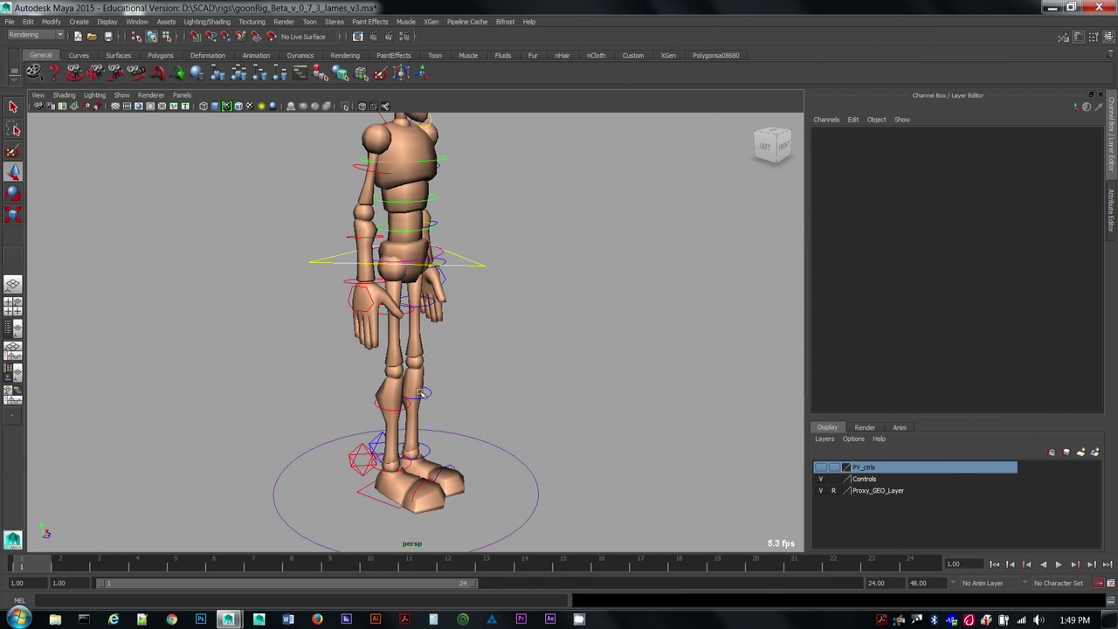
left_click(372, 500)
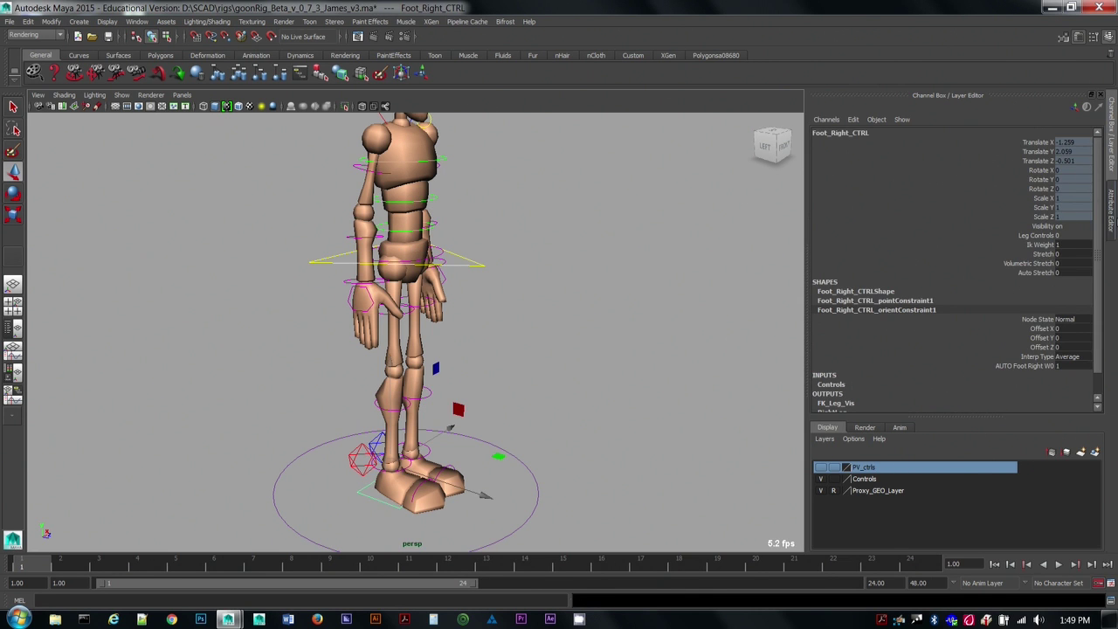
double_click(1071, 245)
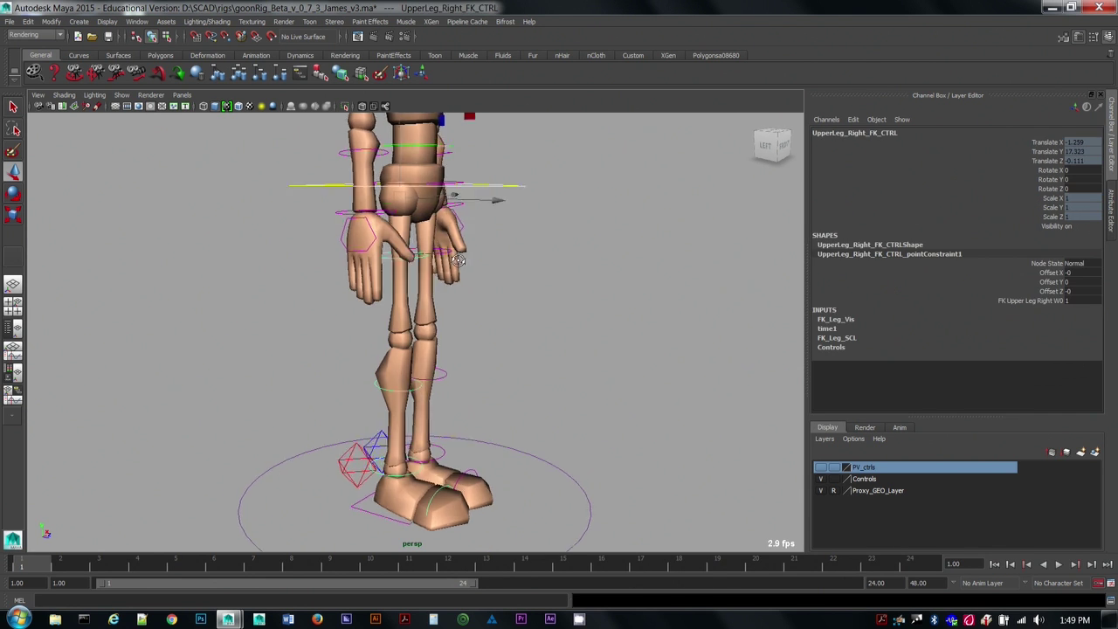
Step: Pose the right leg in FK: swing the upper leg forward about 57°, bend the knee back and rotate the foot about -29° in X
left_click_drag(446, 252, 476, 142, "alt")
key("e")
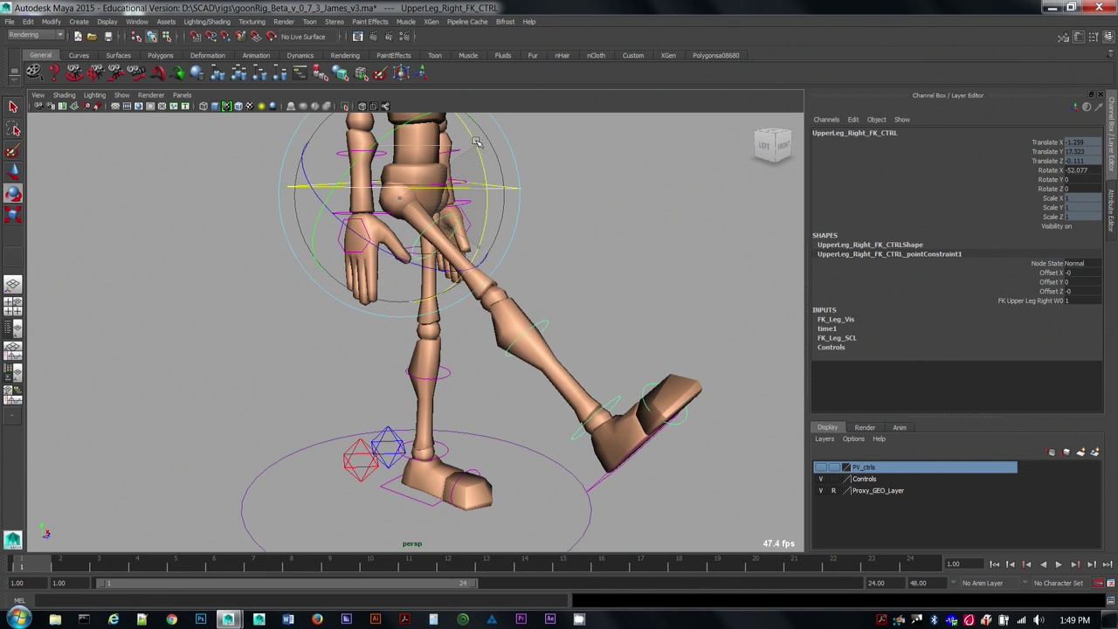
left_click(561, 318)
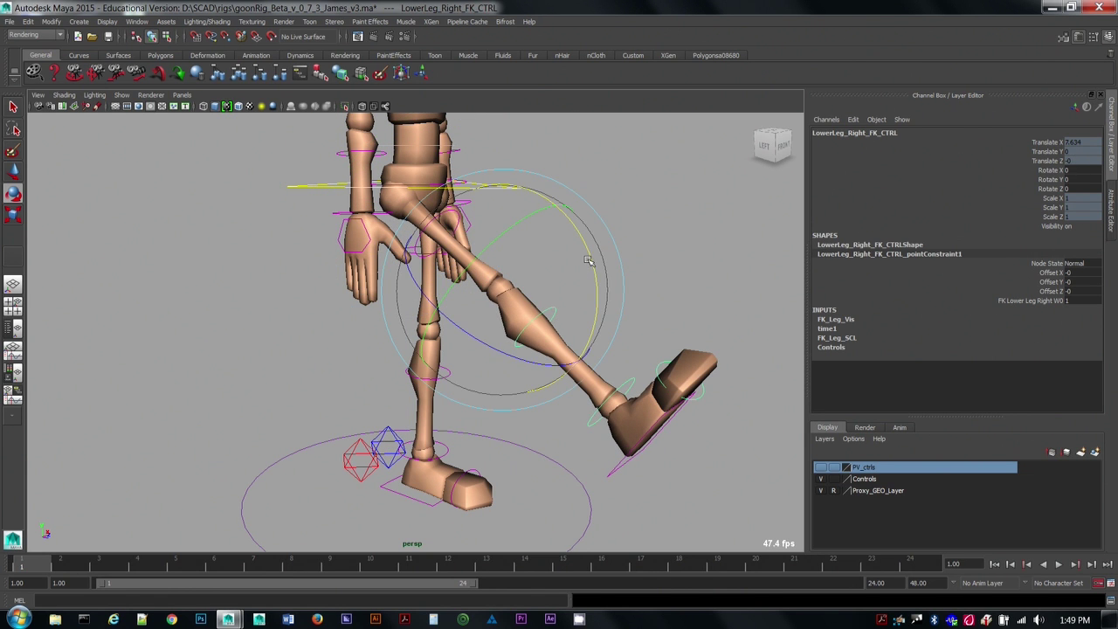
left_click_drag(590, 262, 542, 269)
left_click(619, 489)
left_click(501, 420)
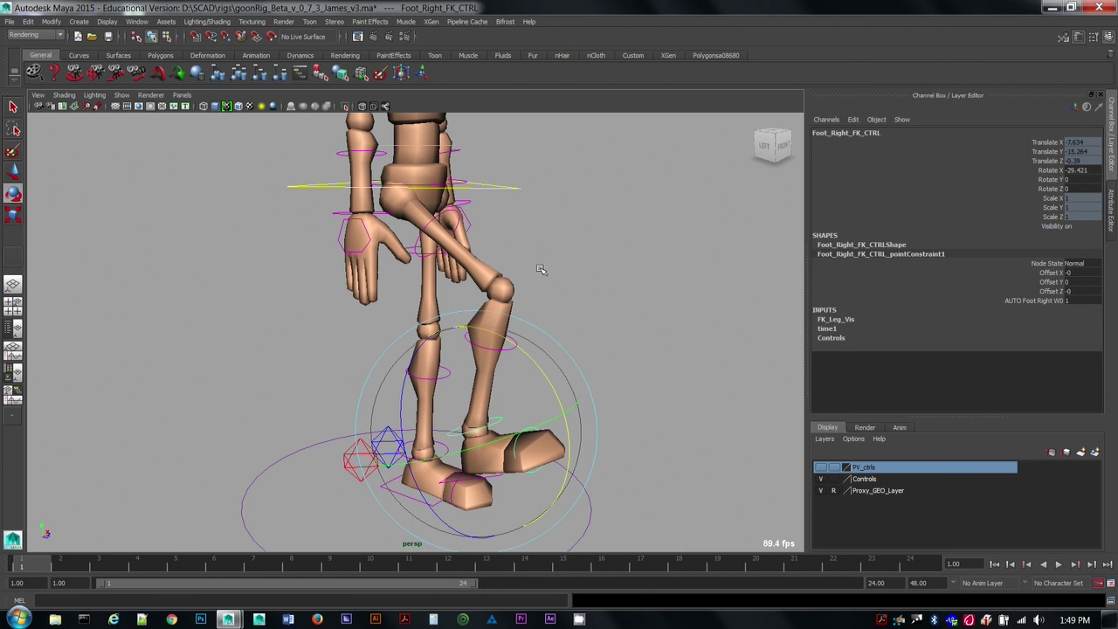
Step: Move the center root control to about -0.6, -3.5, 0.7 to lower the body with the right leg in FK
left_click(541, 269)
left_click(512, 190)
key("w")
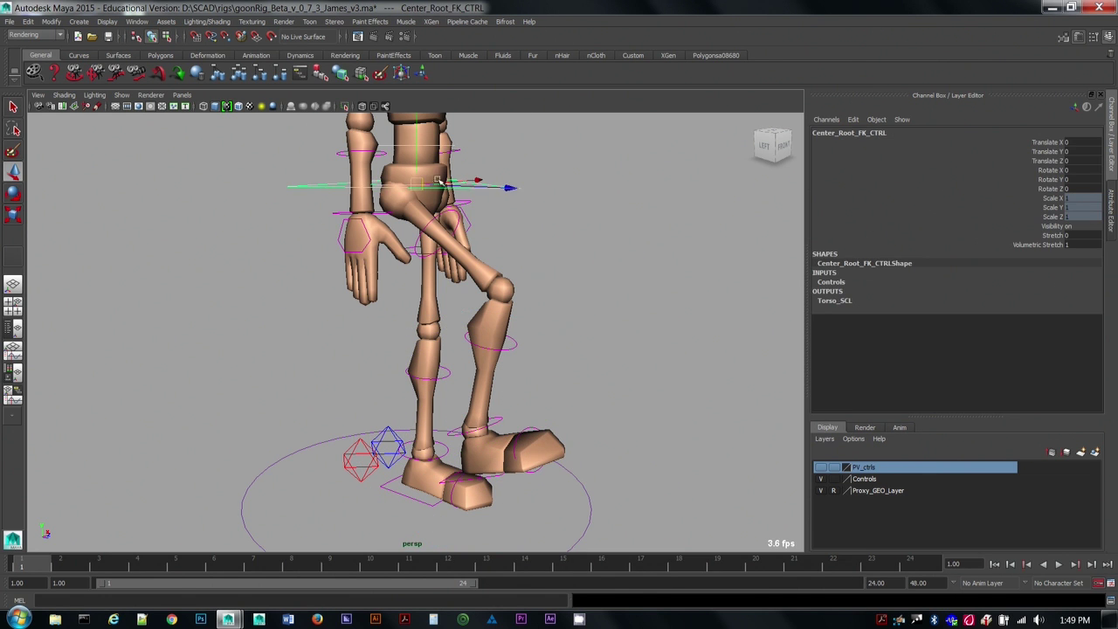
left_click_drag(416, 181, 432, 218)
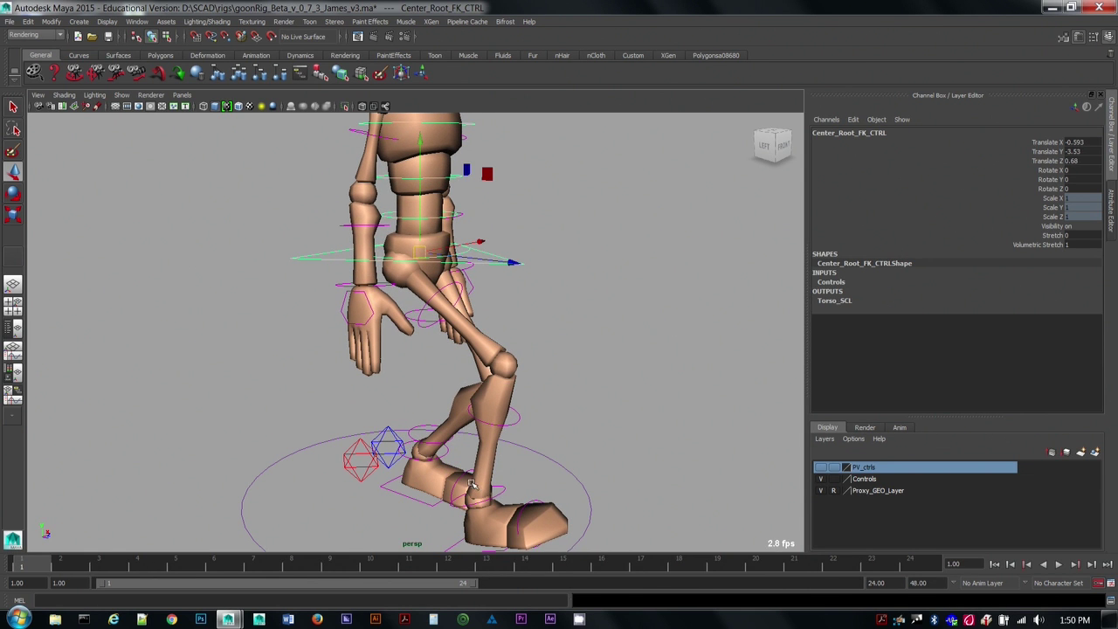
Step: Undo the root move and all the FK rotations of the right leg
key("ctrl+z")
key("ctrl+z")
key("ctrl+z")
key("ctrl+z")
key("ctrl+z")
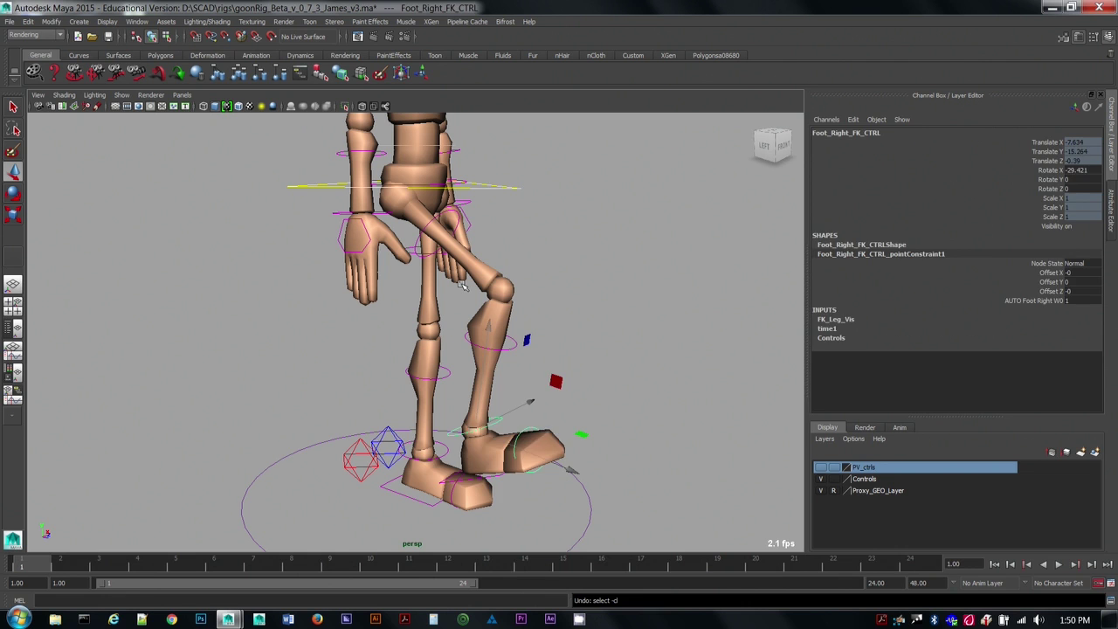
key("ctrl+z")
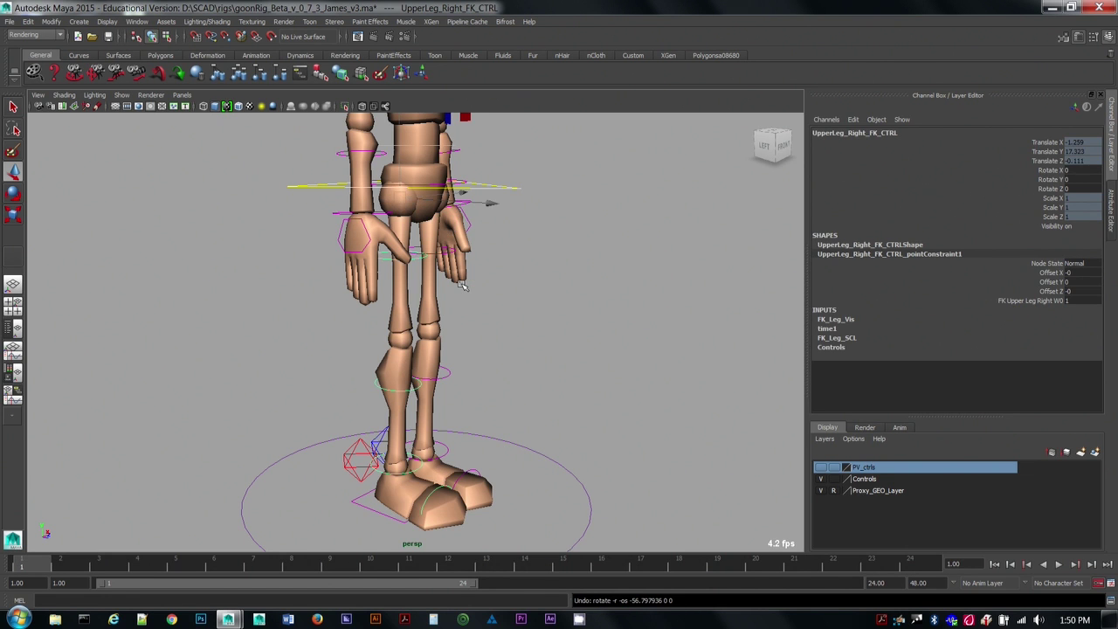
Step: Try a slight move of the center root control, undo it and deselect the control
left_click_drag(460, 294, 496, 349, "alt")
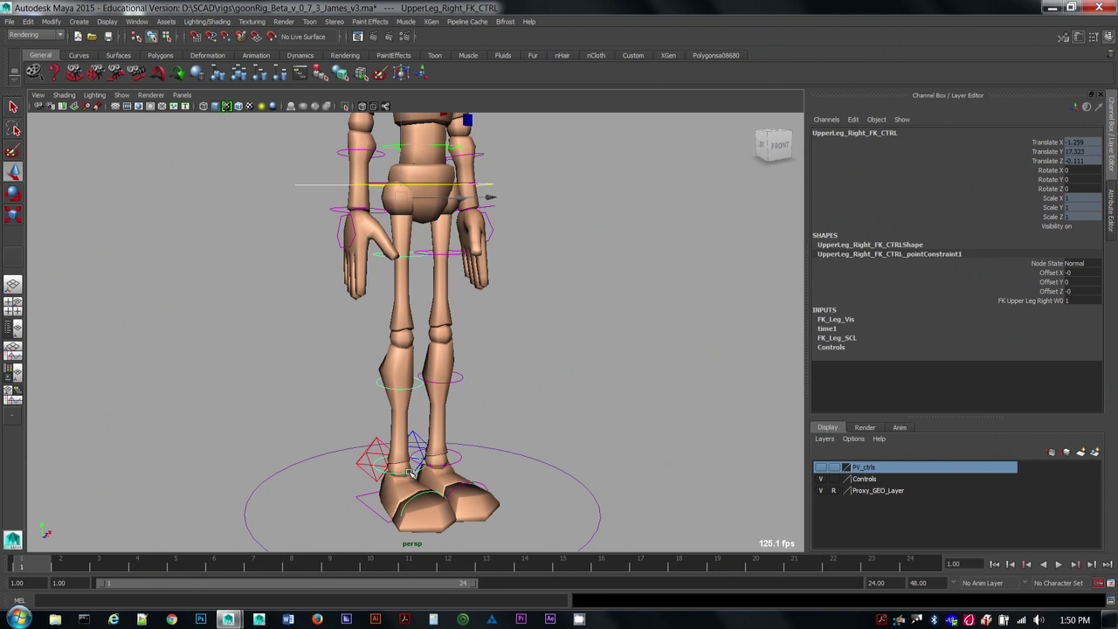
left_click_drag(406, 479, 593, 418, "alt")
left_click(575, 284)
left_click(504, 186)
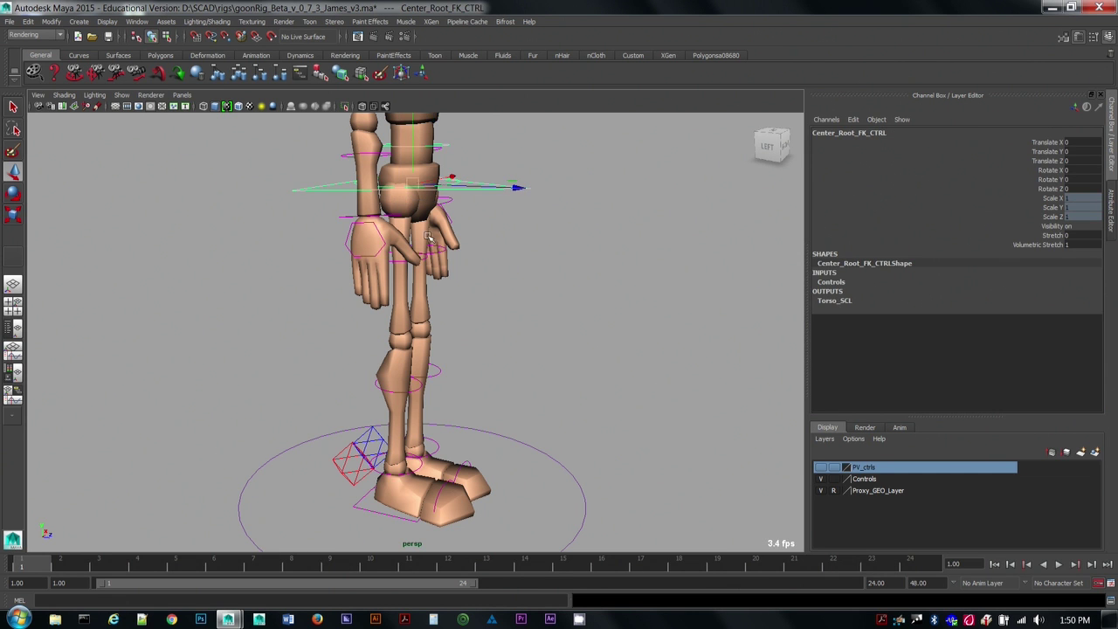
left_click_drag(415, 191, 409, 201)
key("ctrl+z")
left_click(527, 296)
Step: Create a display layer from both legs' FK controls, name it extra_ctrls_layer and hide it
left_click_drag(531, 297, 443, 306, "alt")
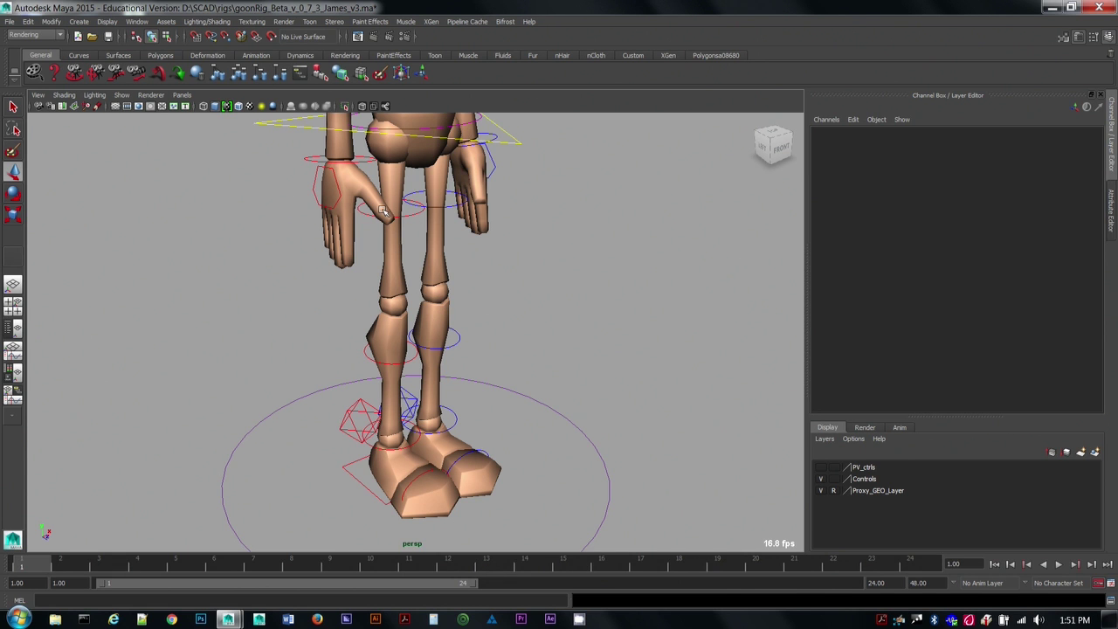
left_click_drag(433, 261, 394, 272, "alt")
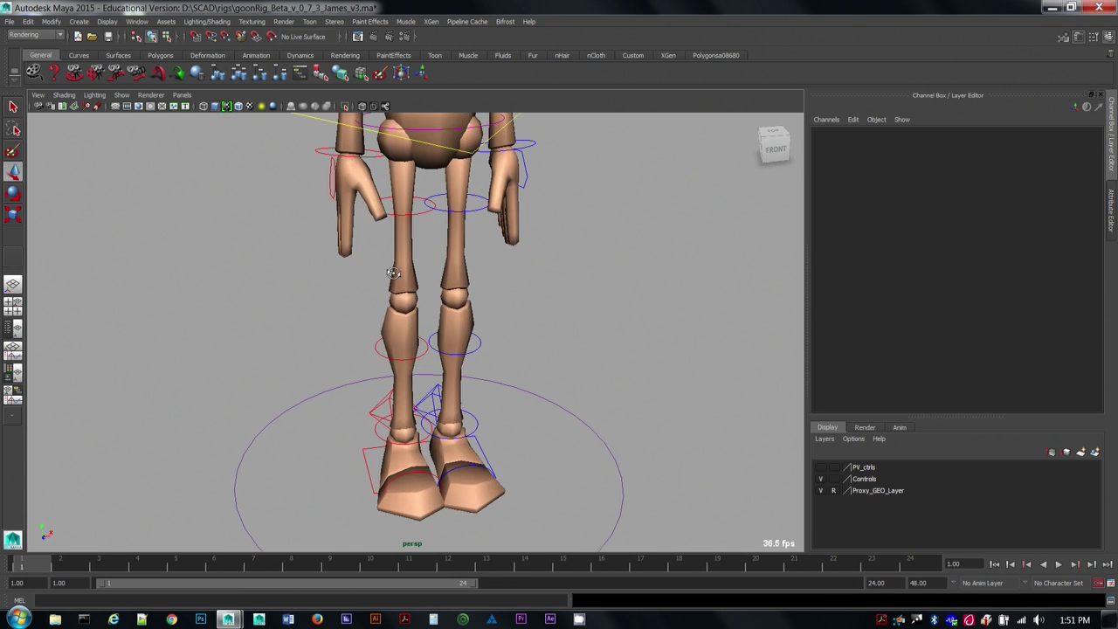
left_click_drag(427, 191, 446, 246)
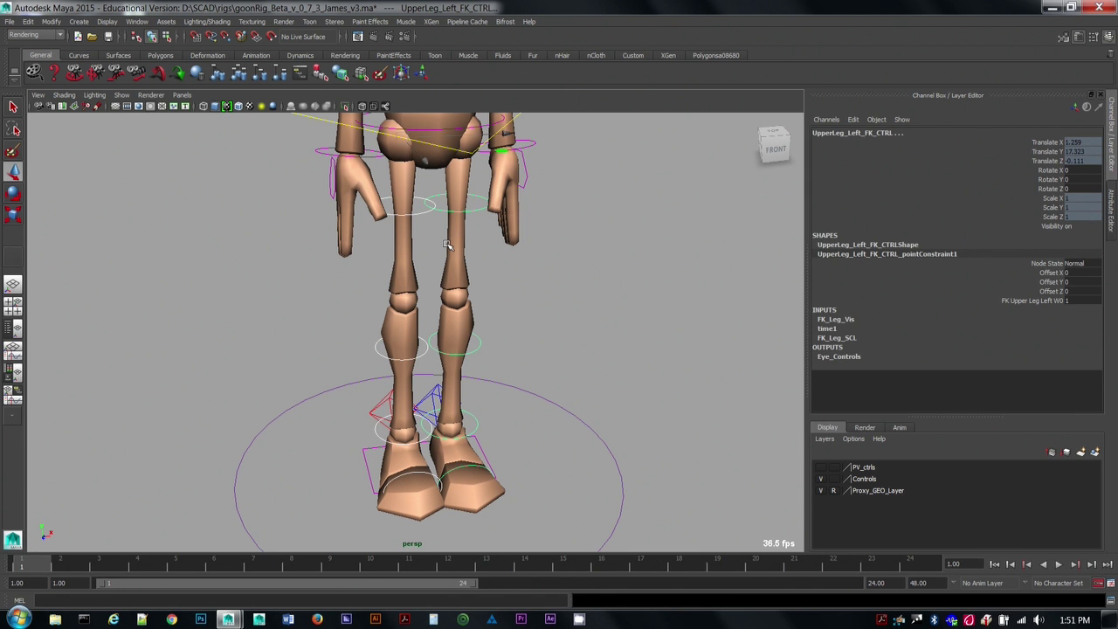
left_click(1092, 454)
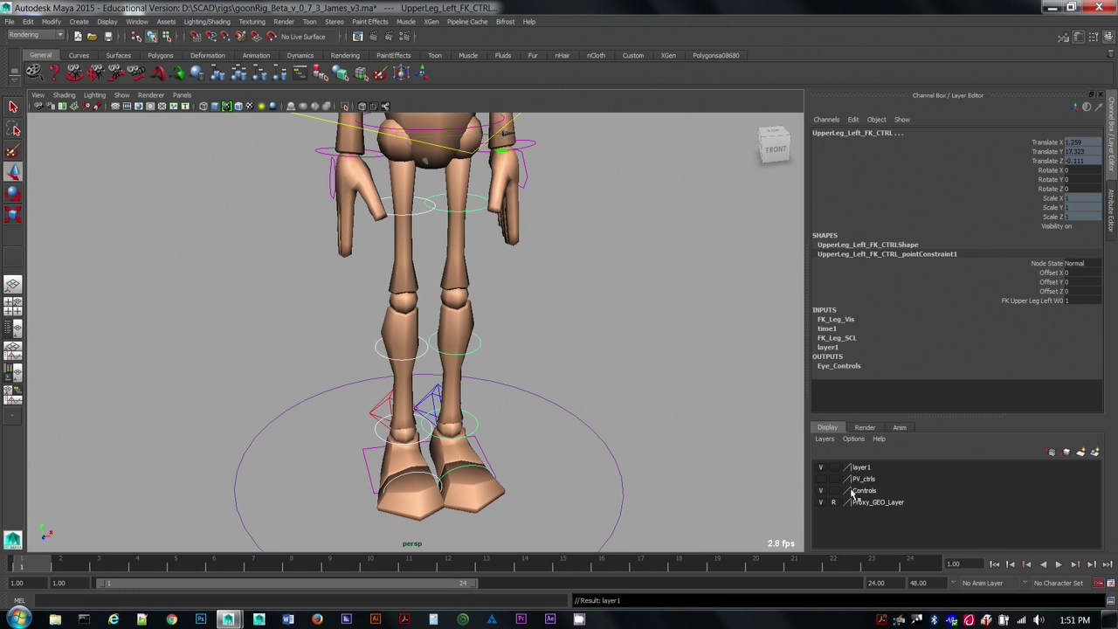
double_click(861, 468)
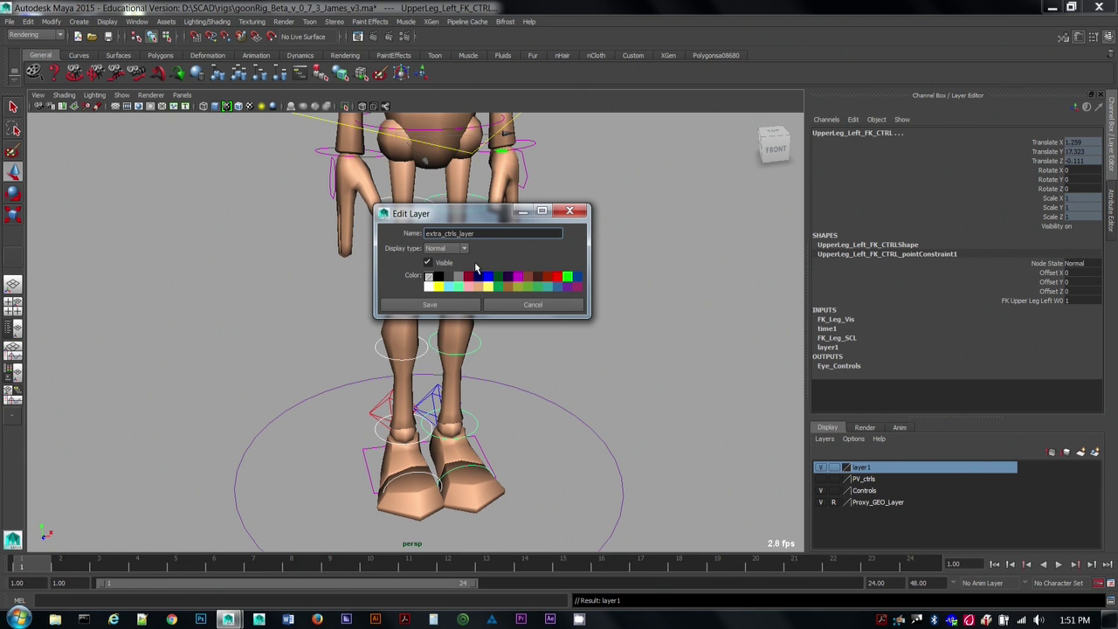
left_click(434, 303)
left_click_drag(441, 316, 477, 335, "alt")
left_click(821, 467)
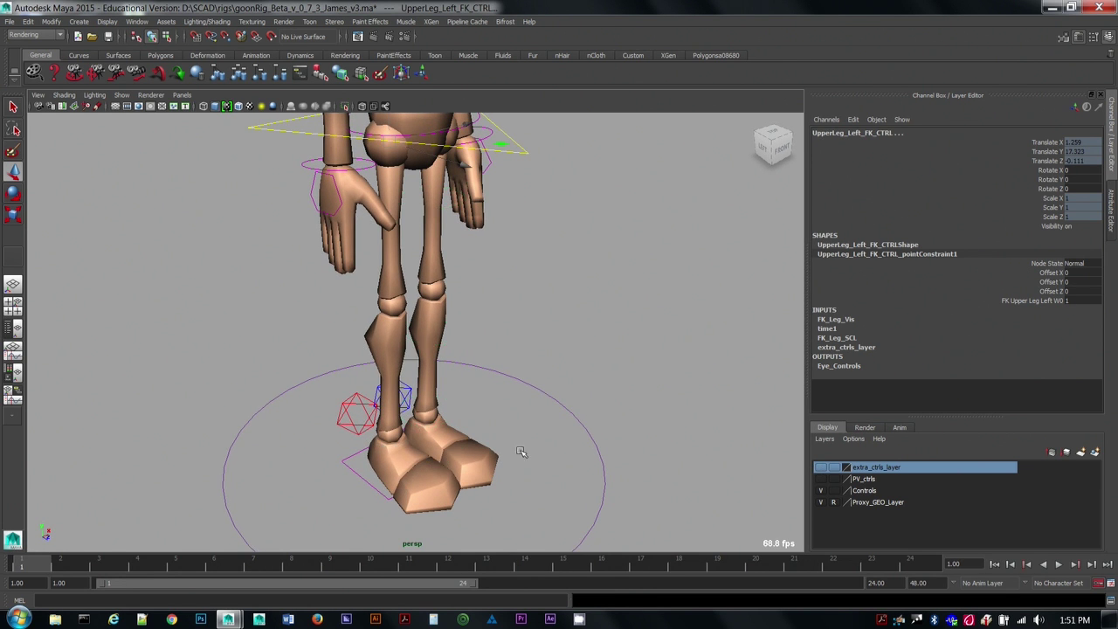
Step: Select both feet's IK/FK switch controls and add them to extra_ctrls_layer
left_click_drag(521, 449, 529, 430, "alt")
left_click_drag(389, 504, 490, 482)
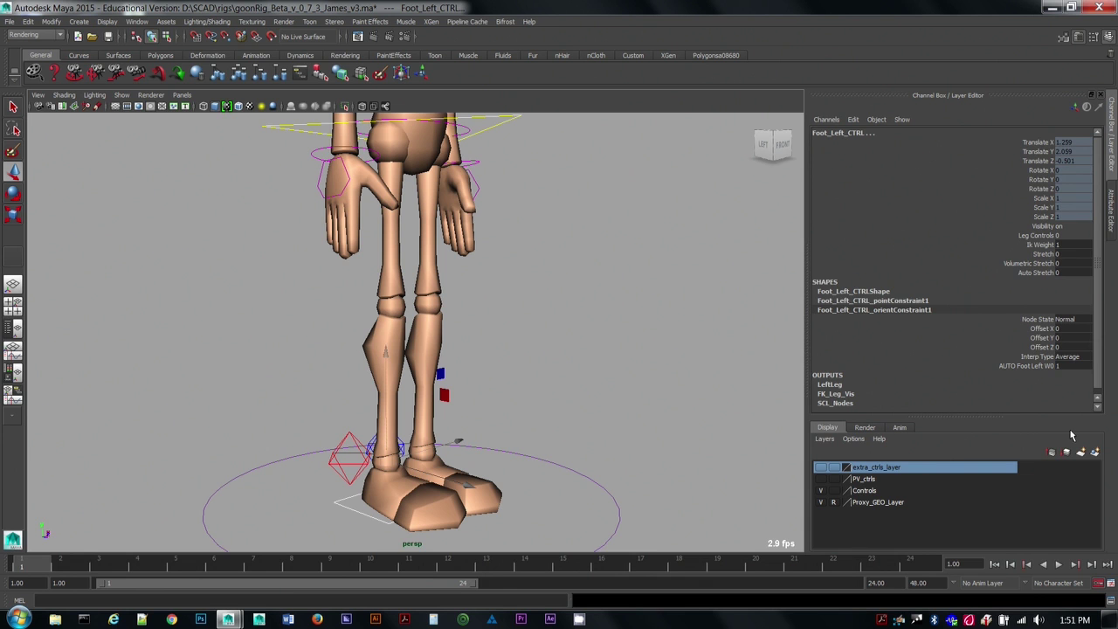
right_click(931, 468)
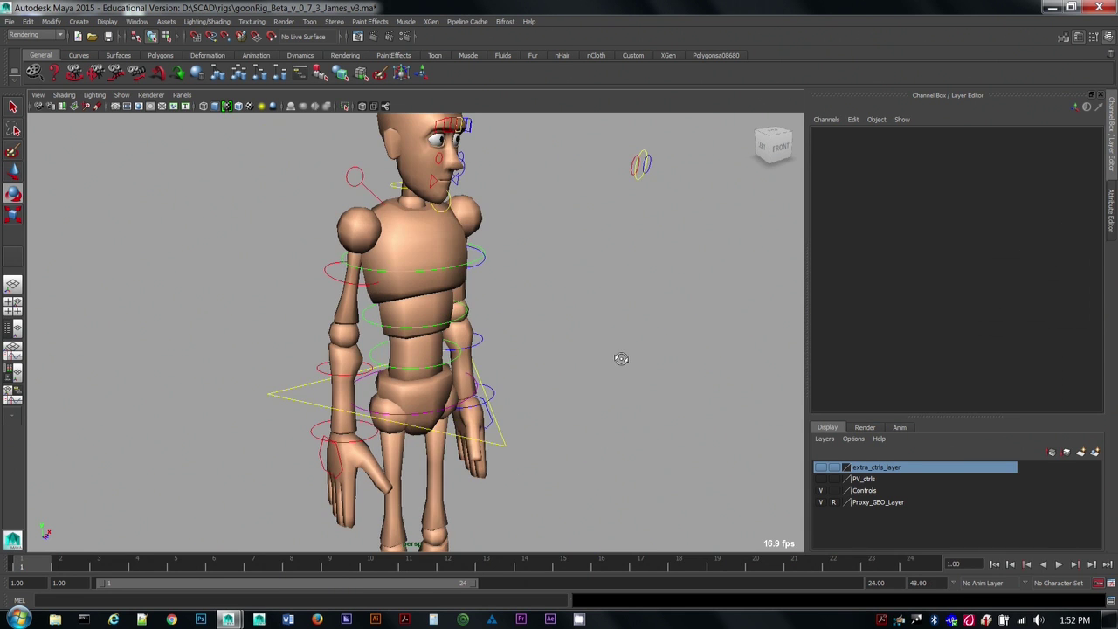
Step: Try moving the center root control slightly upward, undo the move and deselect the control
left_click_drag(621, 357, 615, 357, "alt")
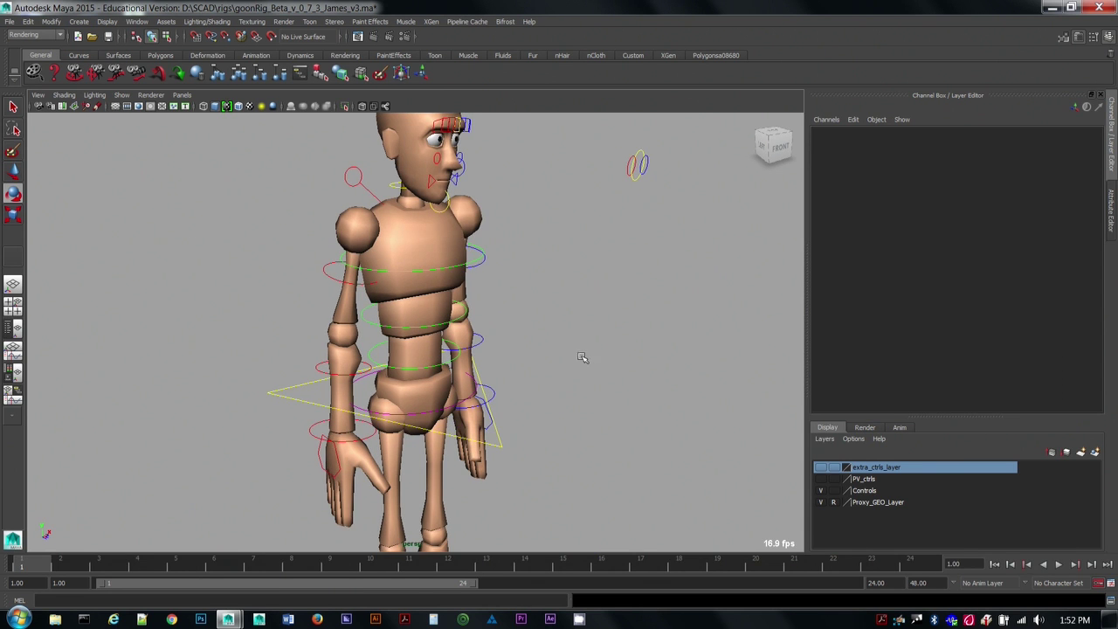
middle_click_drag(582, 357, 586, 346, "alt")
right_click_drag(587, 346, 615, 363, "alt")
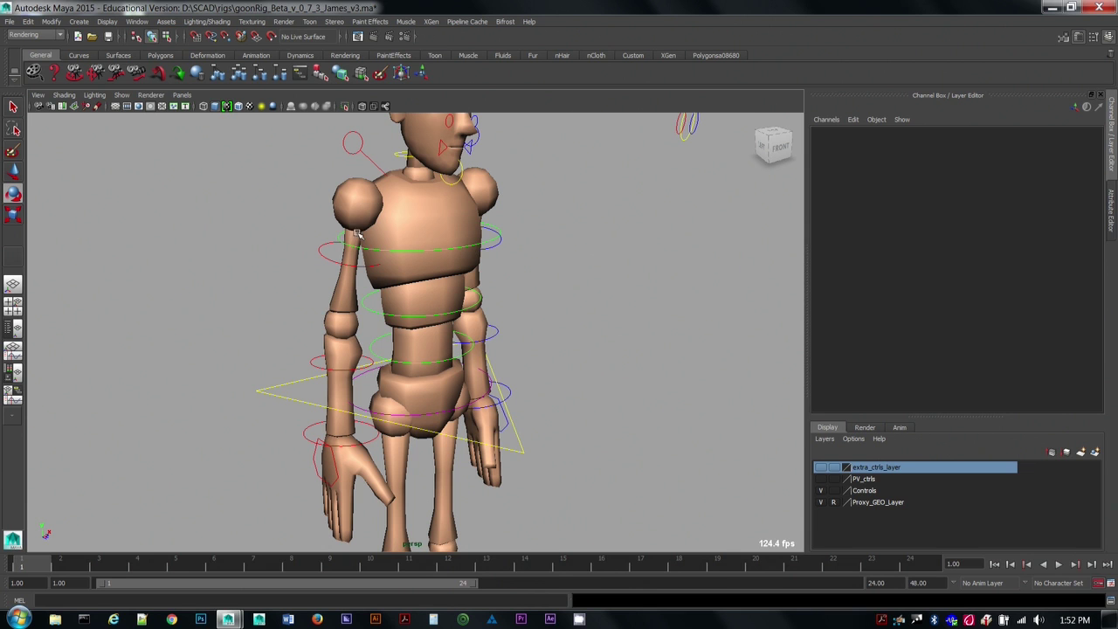
left_click(301, 393)
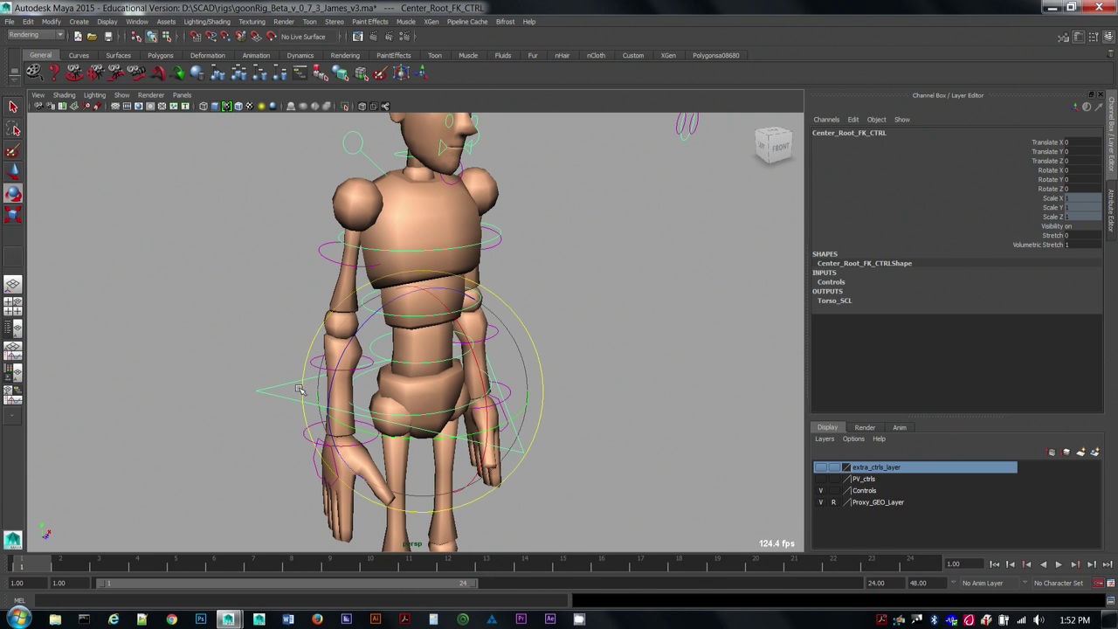
key("w")
key("ctrl+z")
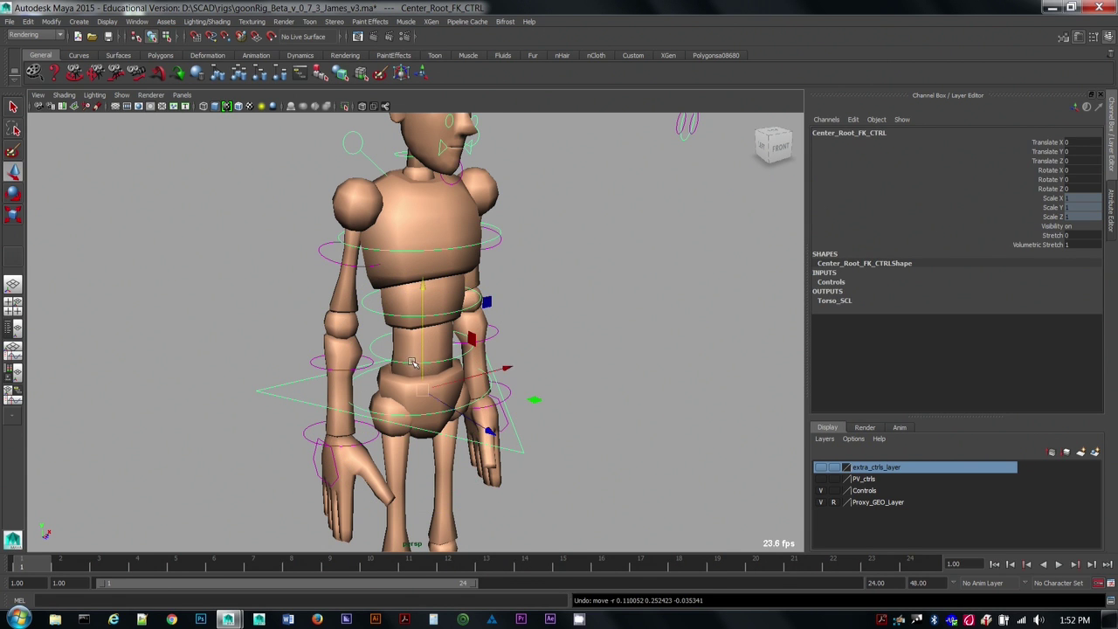
left_click(615, 272)
Step: Rotate the right upper-arm FK control to about -11, 6, 36 to lift the arm away from the body
left_click_drag(327, 262, 298, 130)
left_click(327, 224)
key("e")
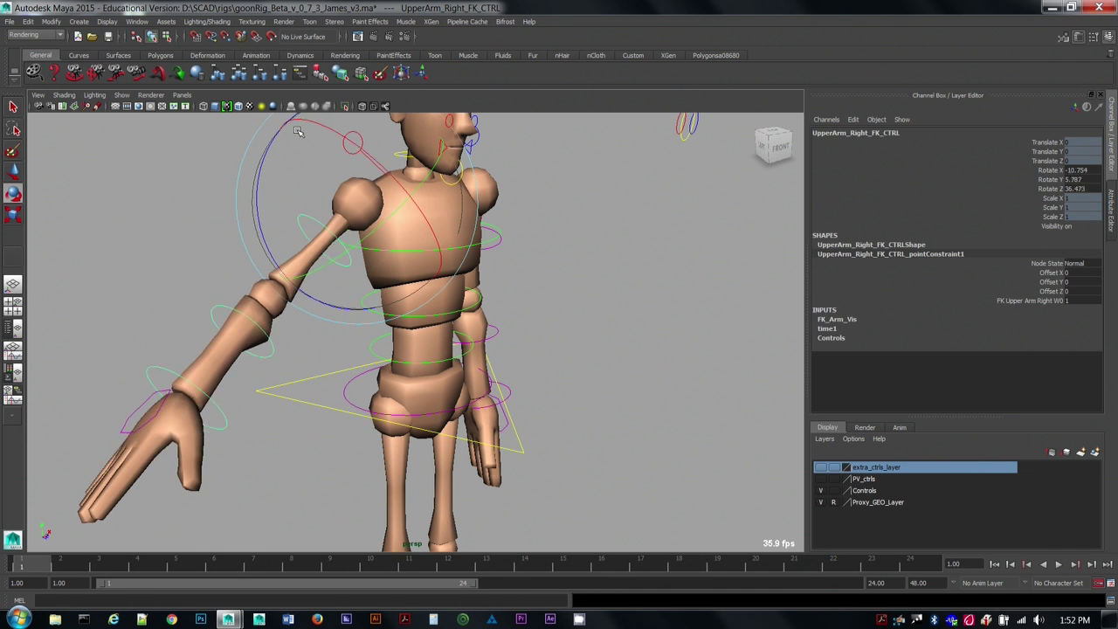
Step: Rotate the right forearm FK control inward to bend the elbow, and turn the right hand to about 8, 7, 0.5
left_click(140, 234)
left_click_drag(217, 304, 236, 327)
left_click_drag(283, 363, 383, 329)
left_click(207, 428)
left_click_drag(282, 426, 265, 407)
left_click_drag(346, 410, 384, 387)
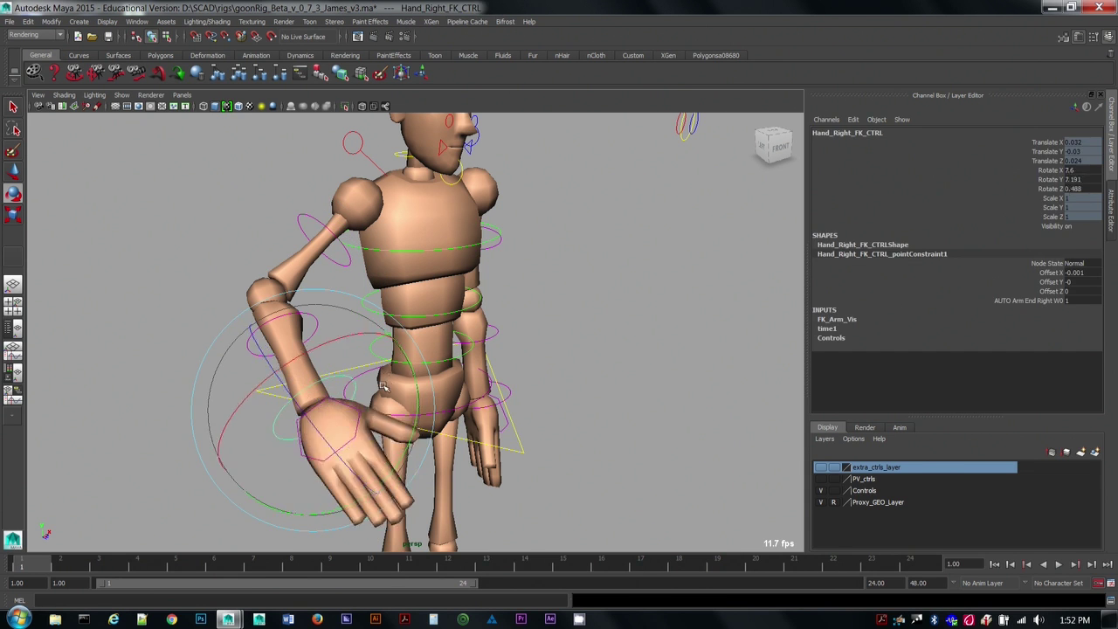
Step: Try turning the right hand further with its FK control
left_click_drag(383, 387, 400, 374)
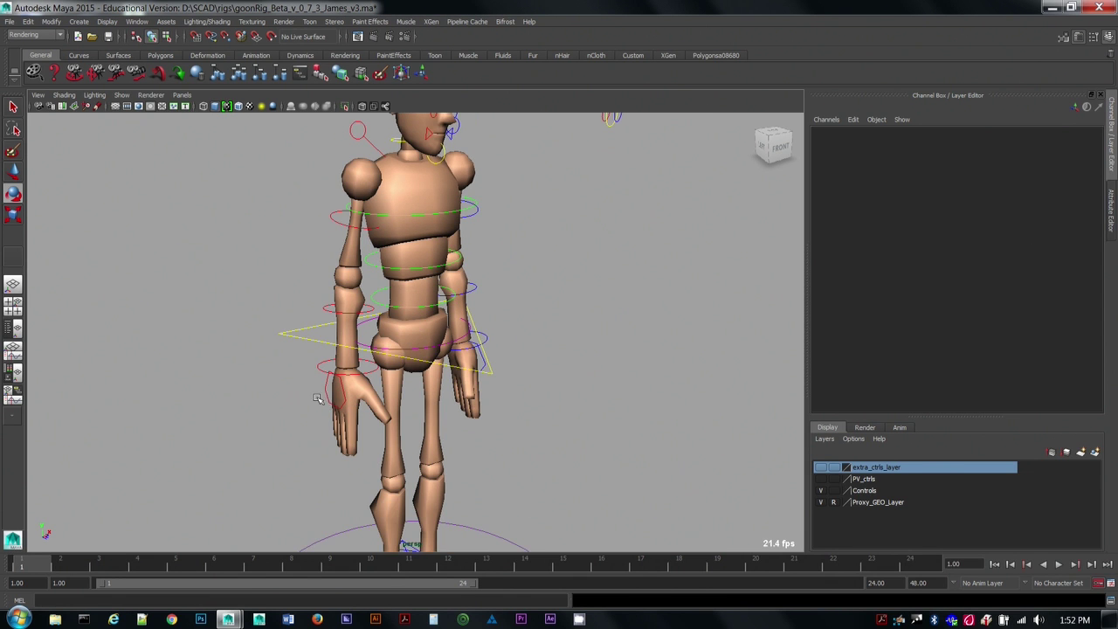
Step: Select the right hand control and raise its IK weight to 1 to switch the arm to IK
middle_click_drag(317, 398, 309, 424, "alt")
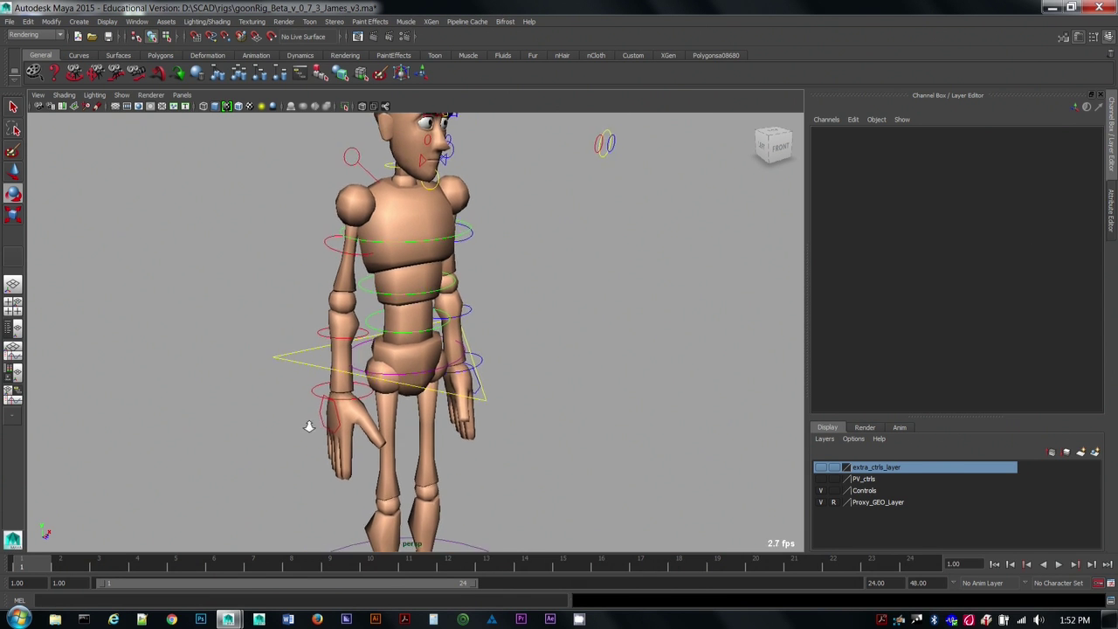
right_click_drag(309, 425, 300, 411, "alt")
middle_click_drag(322, 437, 341, 372, "alt")
left_click_drag(340, 372, 360, 308, "alt")
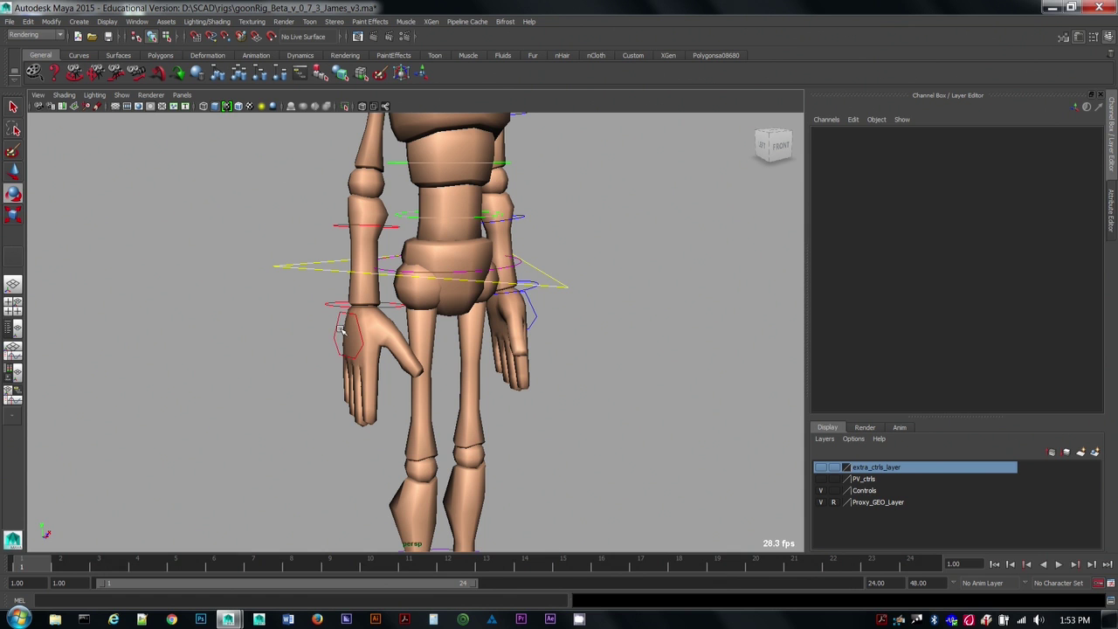
left_click(342, 331)
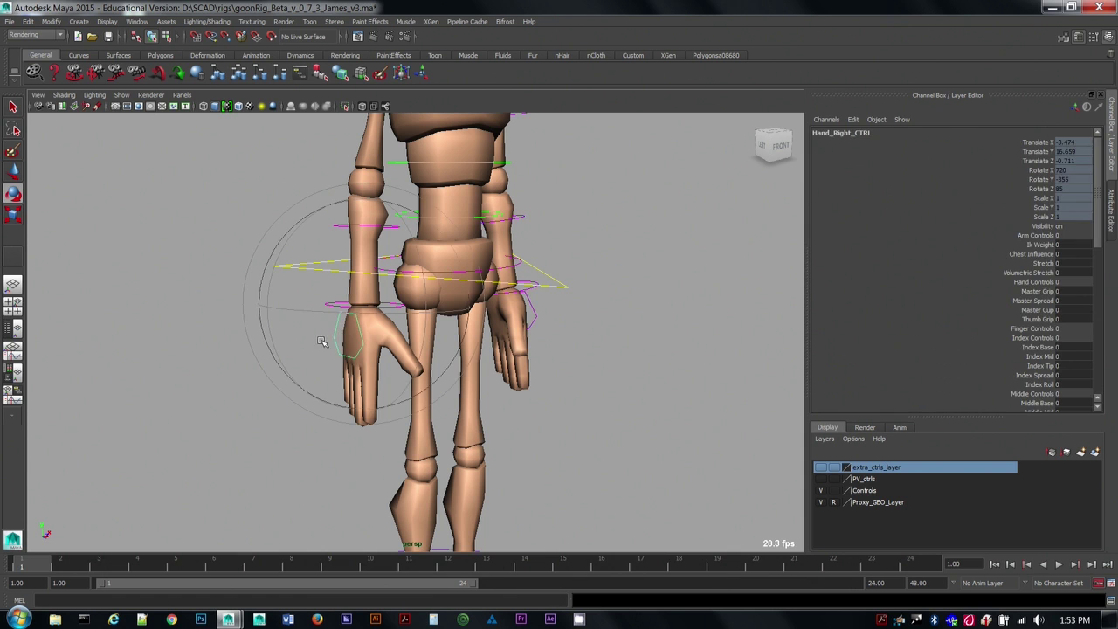
left_click(1037, 245)
middle_click_drag(615, 345, 644, 426)
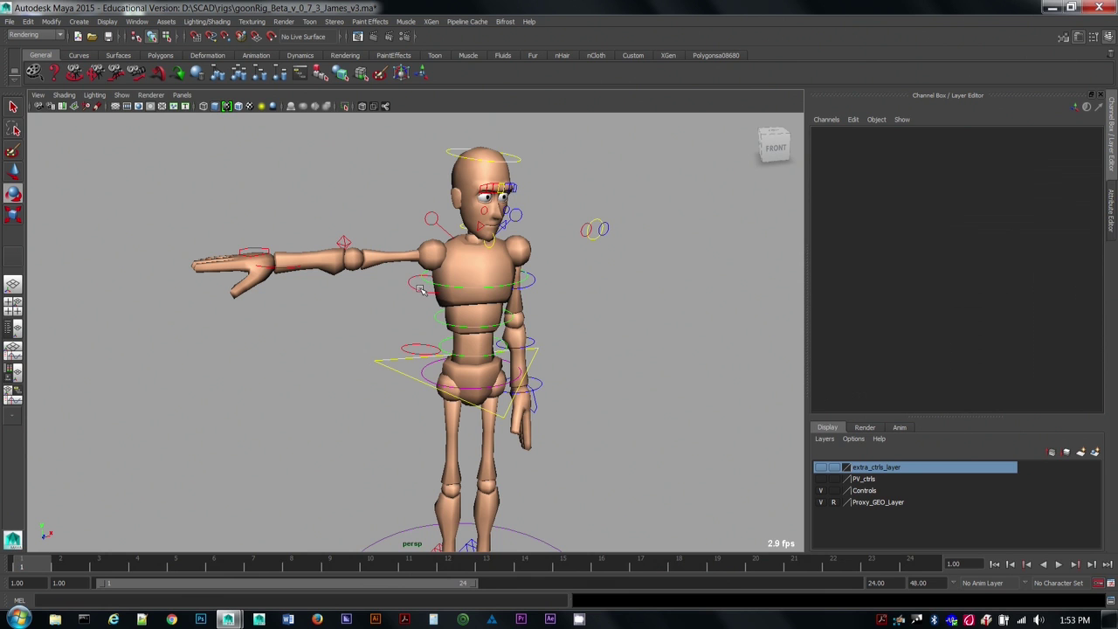
Step: Try rotating the right upper-arm FK control while the arm is in IK, and deselect it
left_click(418, 293)
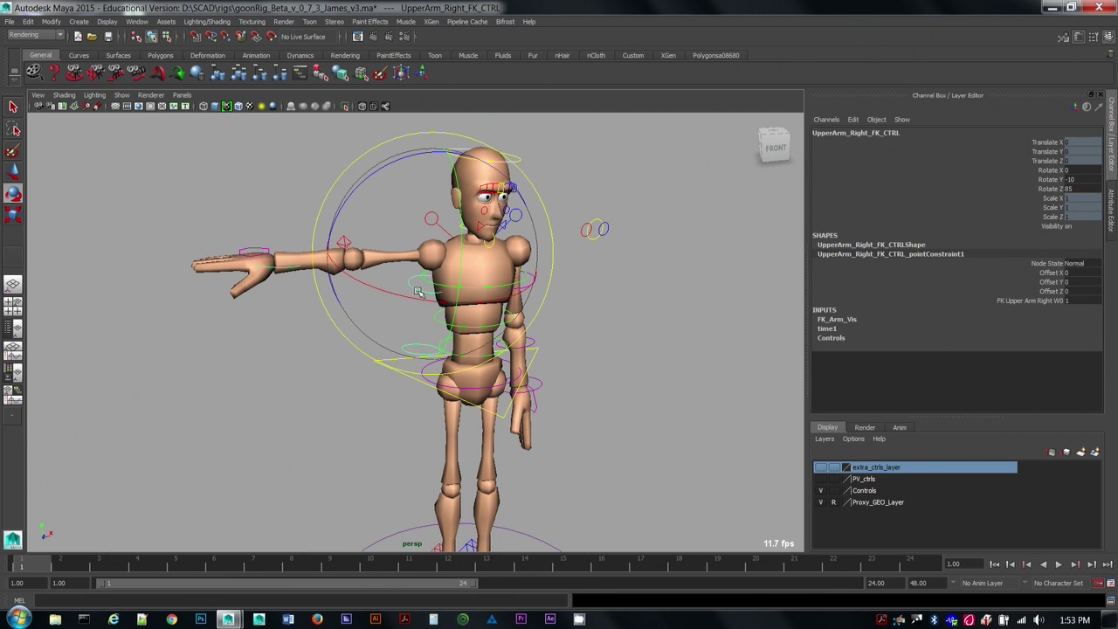
left_click_drag(390, 324, 388, 299)
left_click(669, 435)
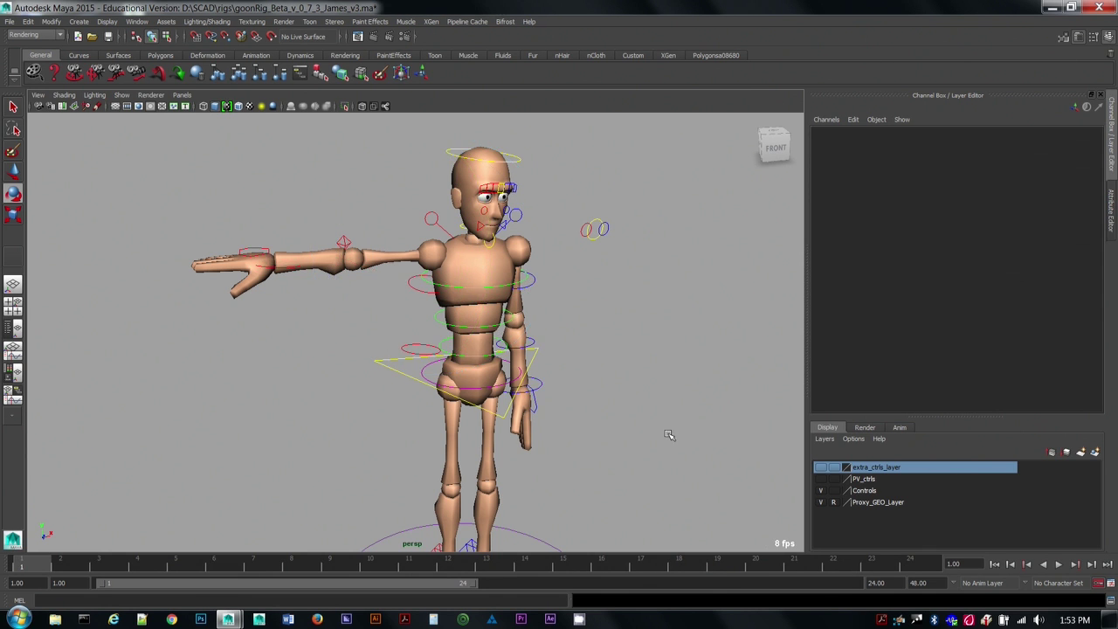
Step: Turn on the visibility of the PV_ctrls layer
left_click_drag(677, 442, 664, 477, "alt")
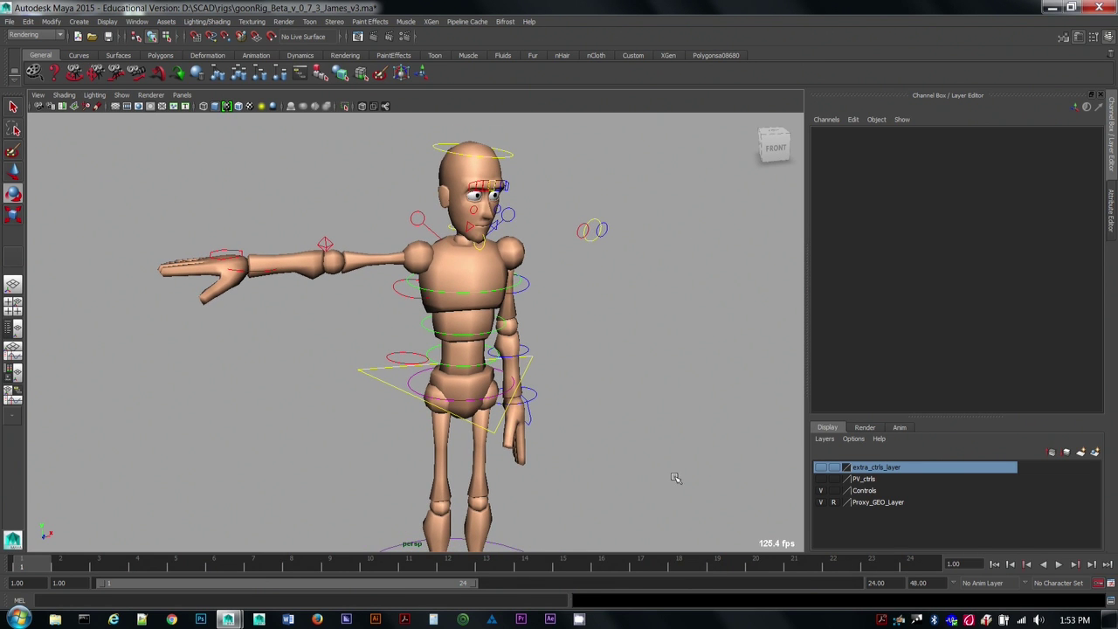
left_click(868, 479)
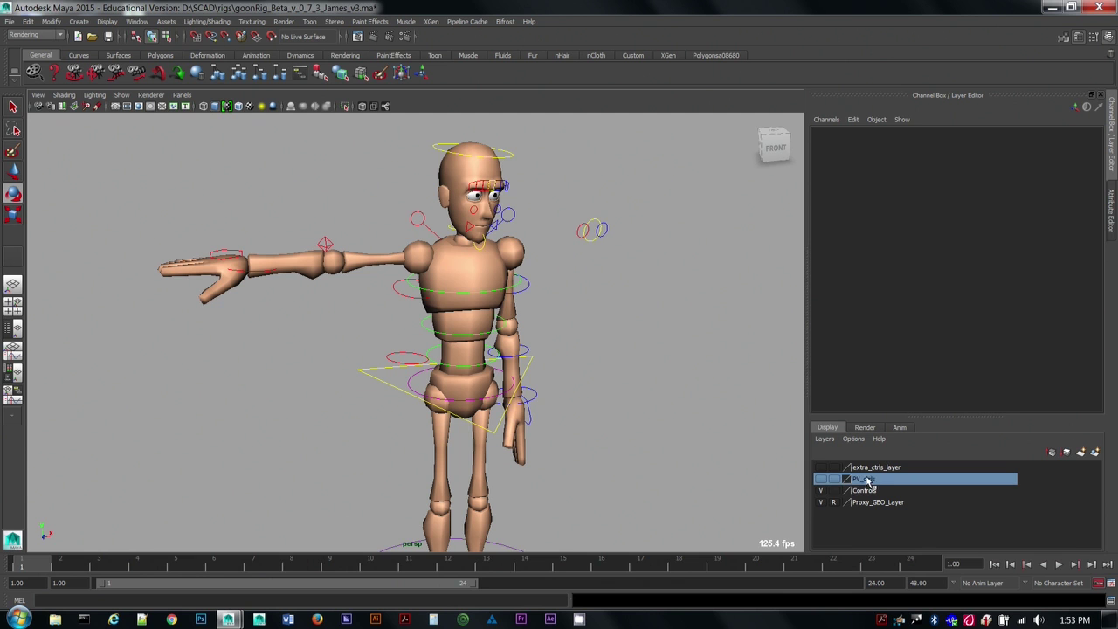
left_click(821, 479)
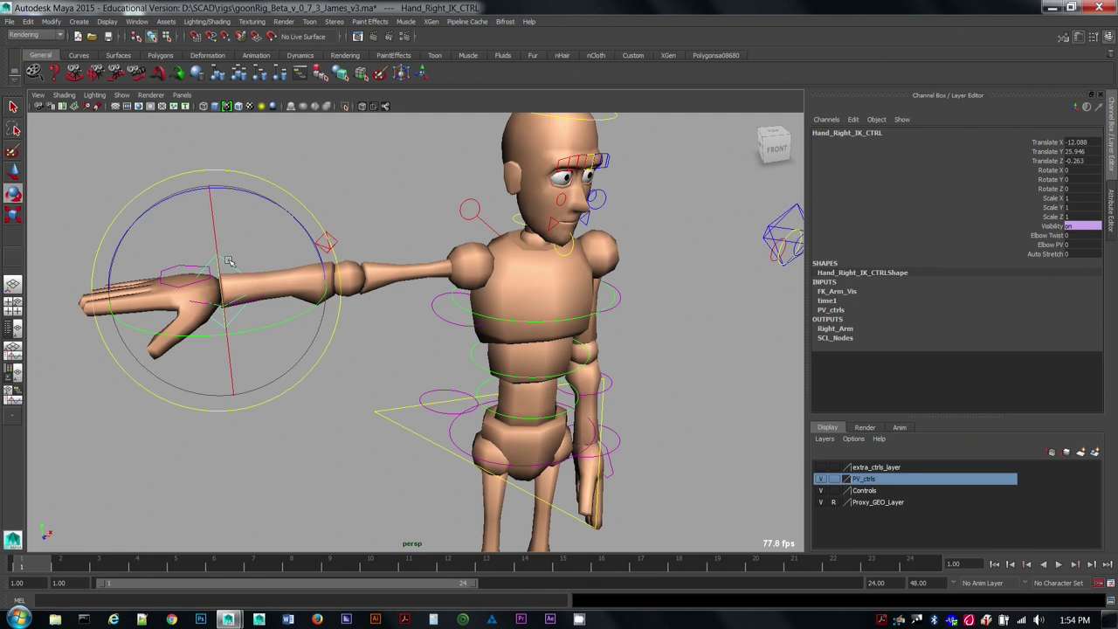
Step: Move the right hand IK control inward to about -9.5, 25.4, 0.75 and rotate it to about 35, 28, 10
key("w")
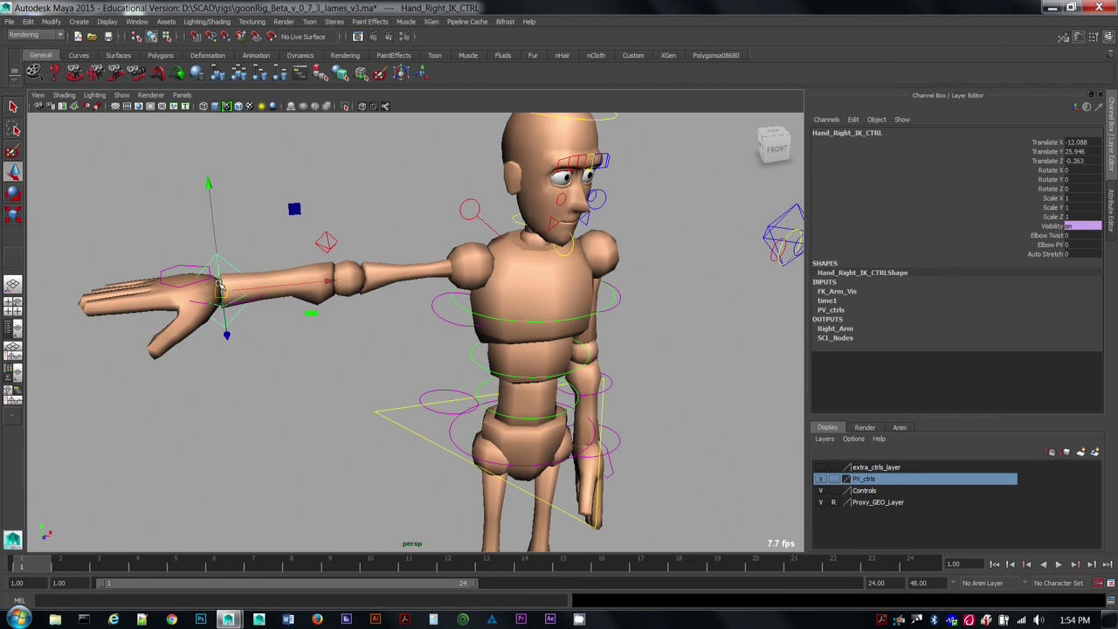
left_click_drag(220, 286, 295, 306)
key("e")
left_click_drag(245, 247, 306, 305)
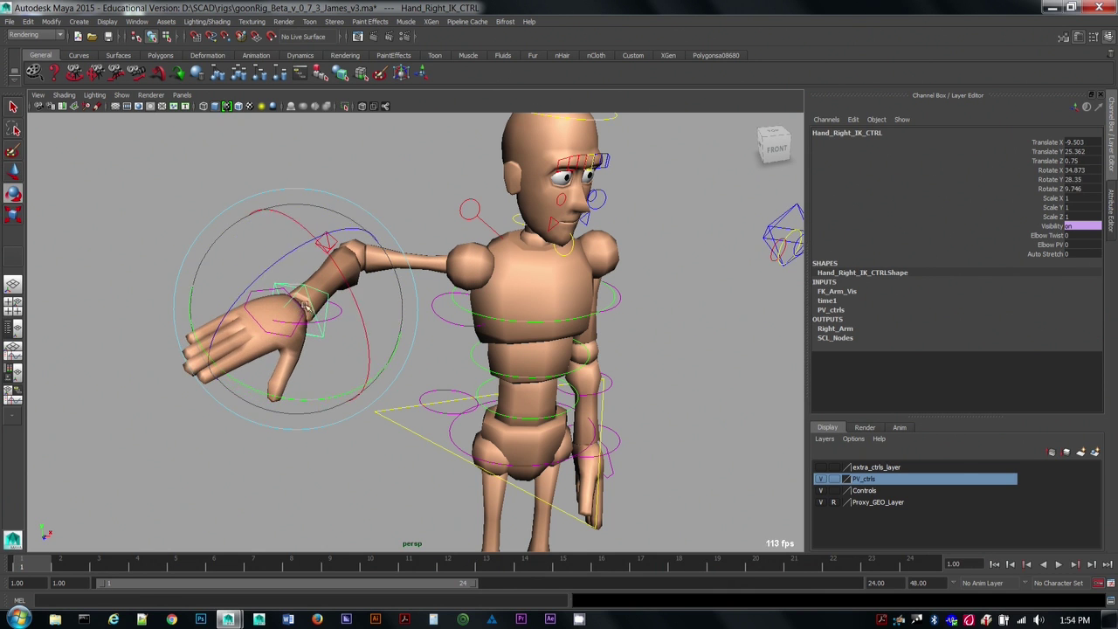
Step: Try changing the Elbow Twist of the right hand IK control, and undo the change
key("w")
left_click(1016, 238)
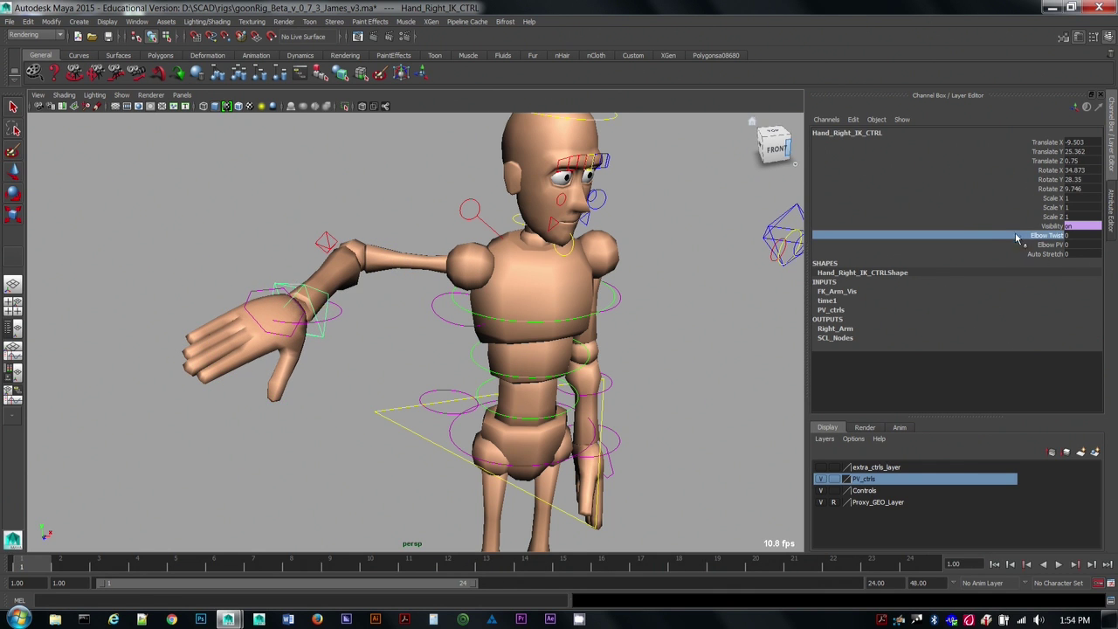
middle_click_drag(505, 316, 205, 361)
key("ctrl+z")
key("ctrl+z")
key("ctrl+z")
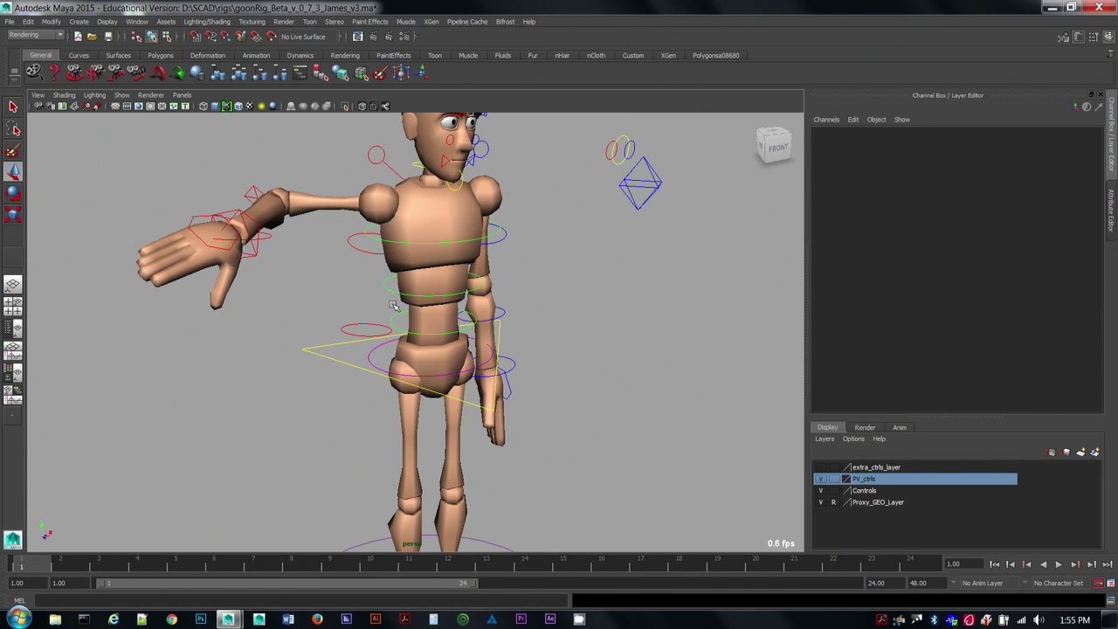
Step: Select the right hand control and lower its IK weight to a partial blend between IK and FK
left_click(201, 214)
left_click_drag(209, 218, 723, 312, "alt")
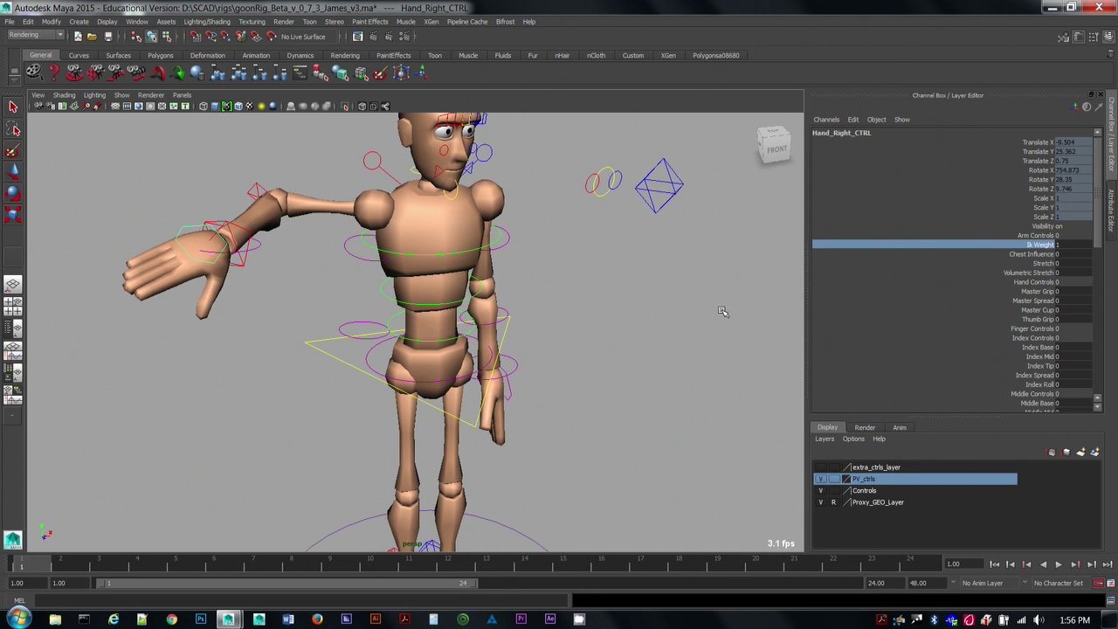
middle_click_drag(720, 315, 719, 334)
left_click_drag(175, 270, 228, 269, "alt")
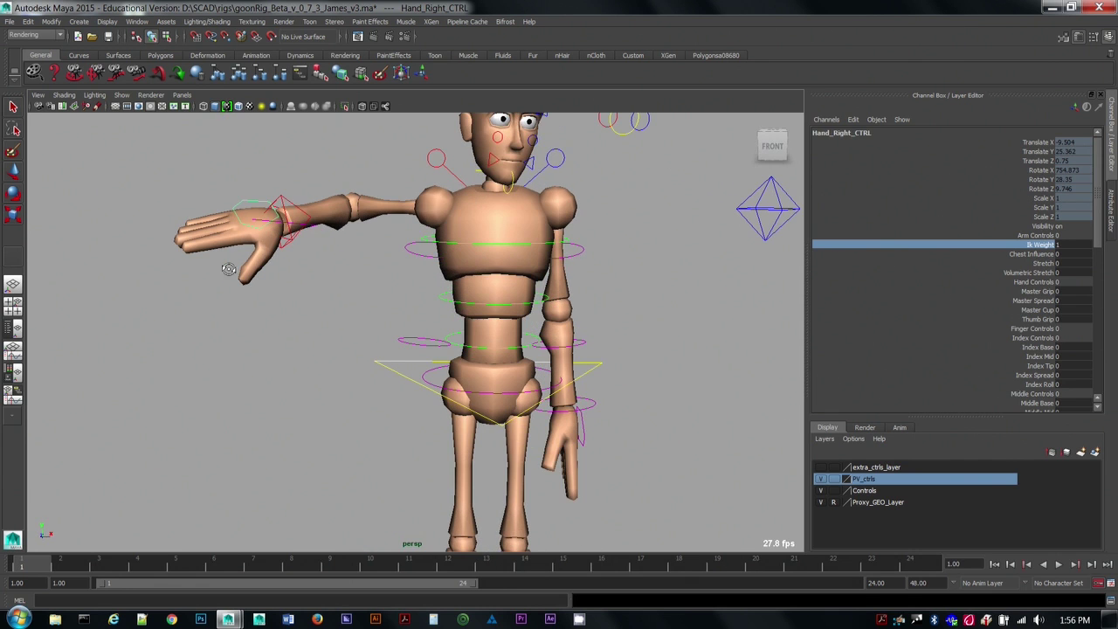
left_click(1065, 244)
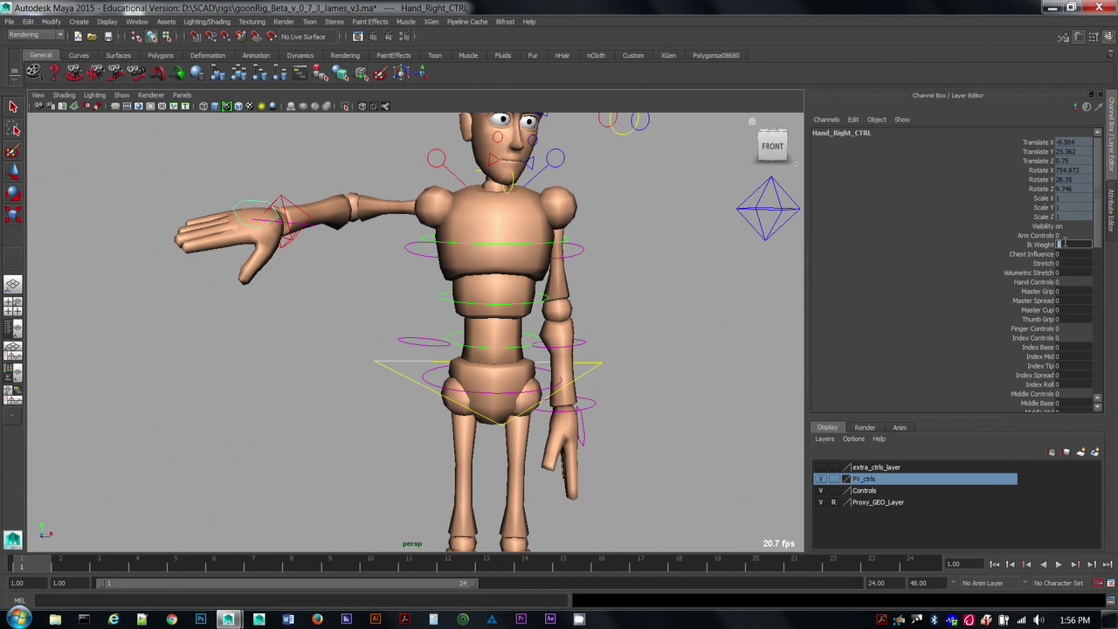
type("0")
key("Return")
Step: Try rotating the right upper-arm FK control with the arm blended between IK and FK, and undo the rotation
left_click(424, 257)
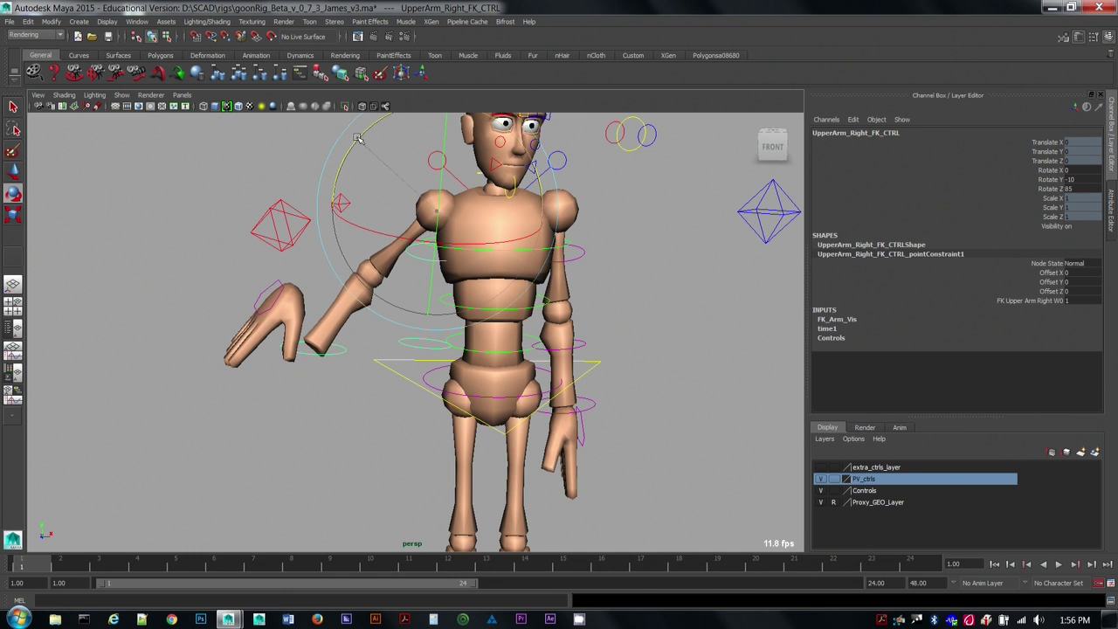
left_click_drag(362, 138, 402, 142)
key("ctrl+z")
key("ctrl+z")
key("ctrl+z")
key("ctrl+z")
key("ctrl+z")
key("ctrl+z")
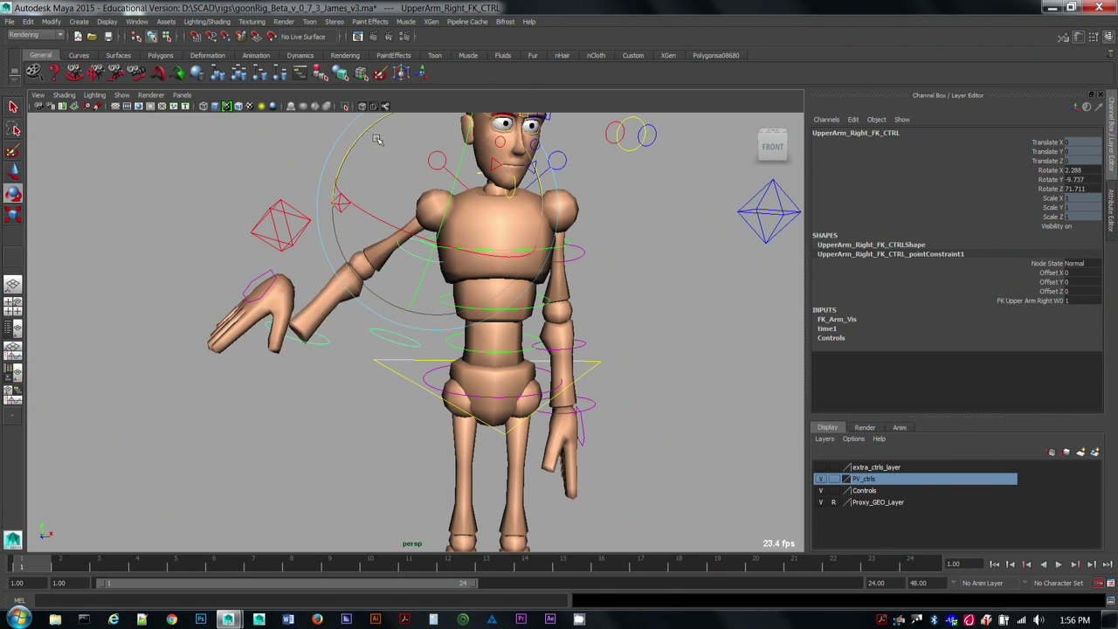
Step: Try moving the right hand IK control slightly up and inward with the arm blended, and undo the move
left_click_drag(264, 176, 285, 264)
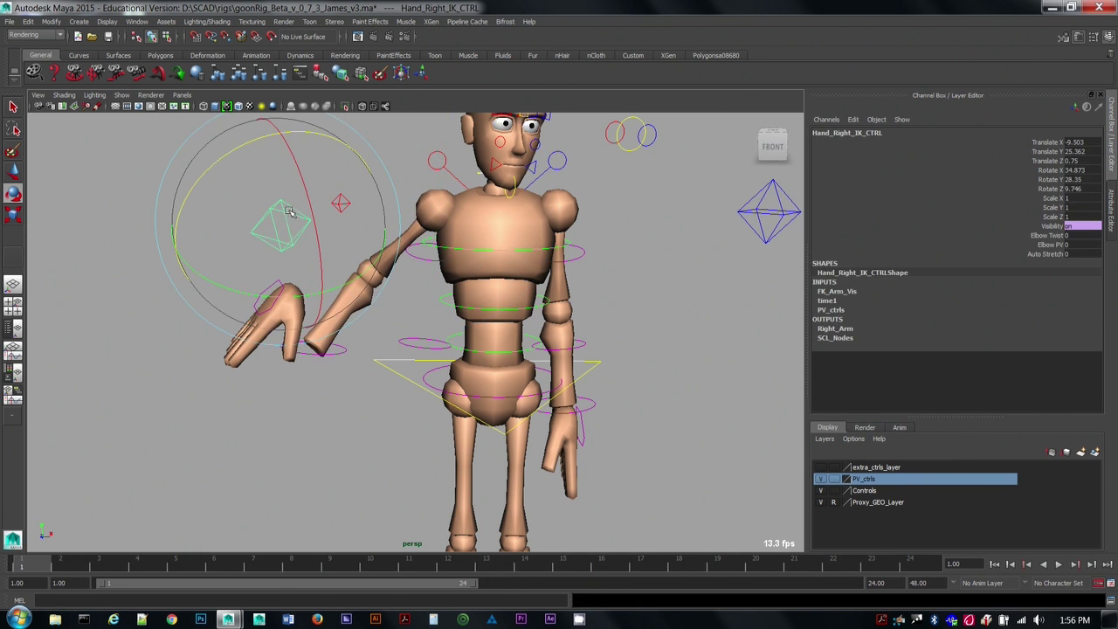
key("q")
key("w")
left_click_drag(282, 225, 293, 199)
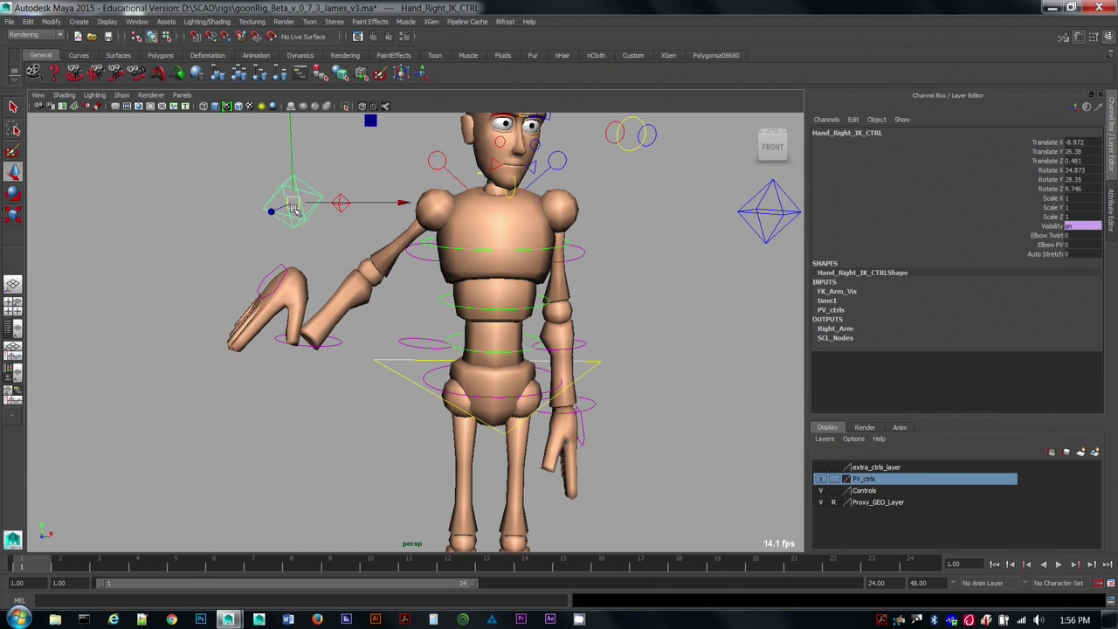
key("ctrl+z")
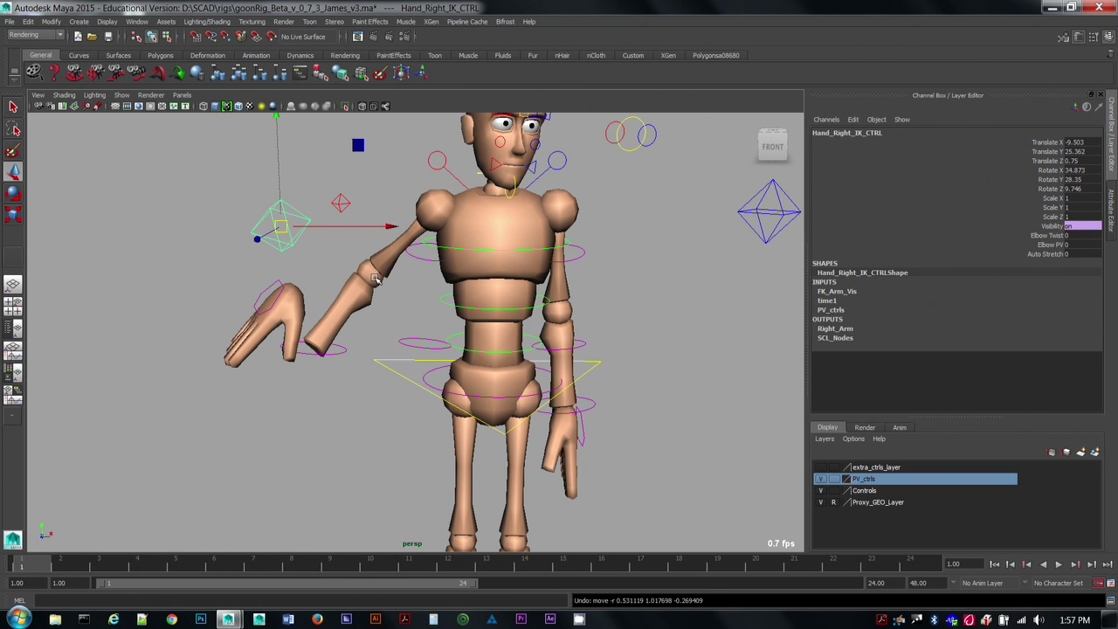
Step: Select the right hand control again and adjust its IK weight
scroll(376, 273, "up", 2)
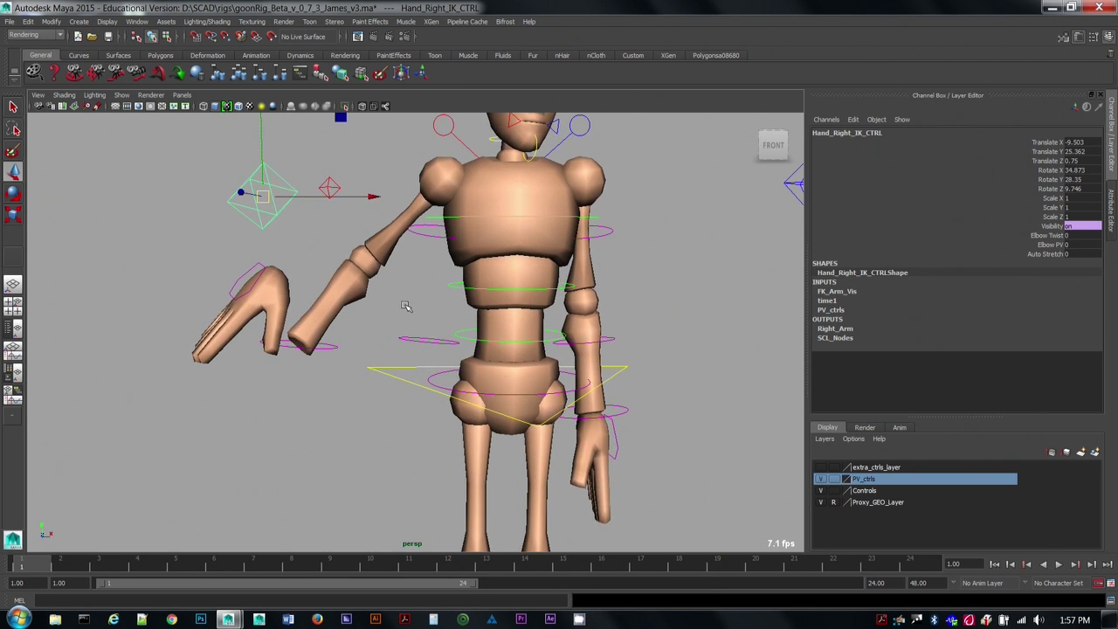
left_click_drag(405, 305, 393, 313, "alt")
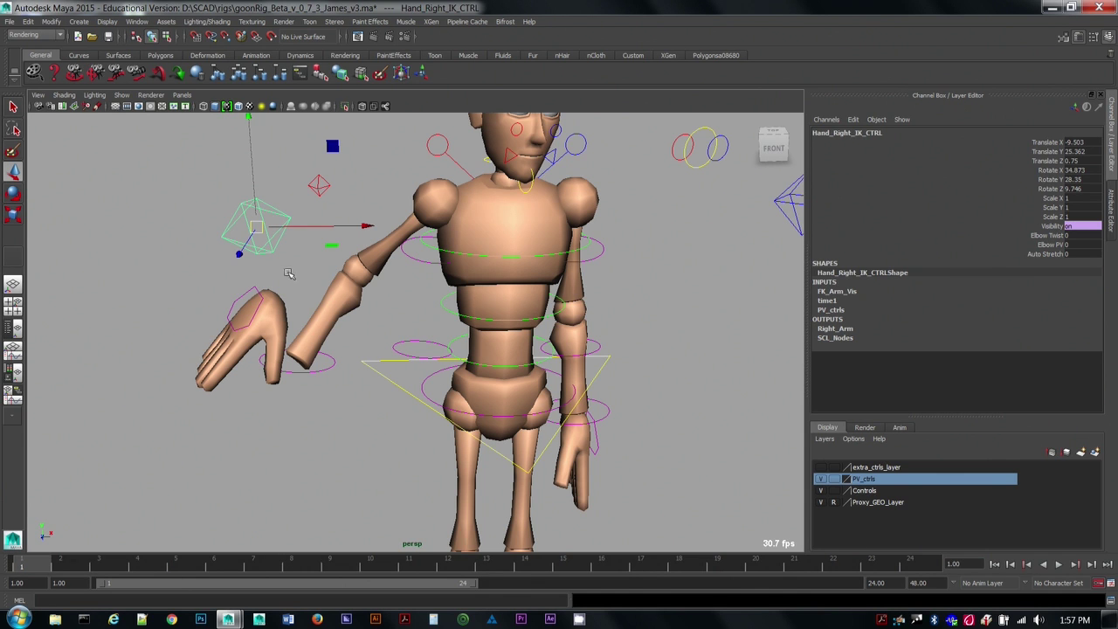
left_click(261, 277)
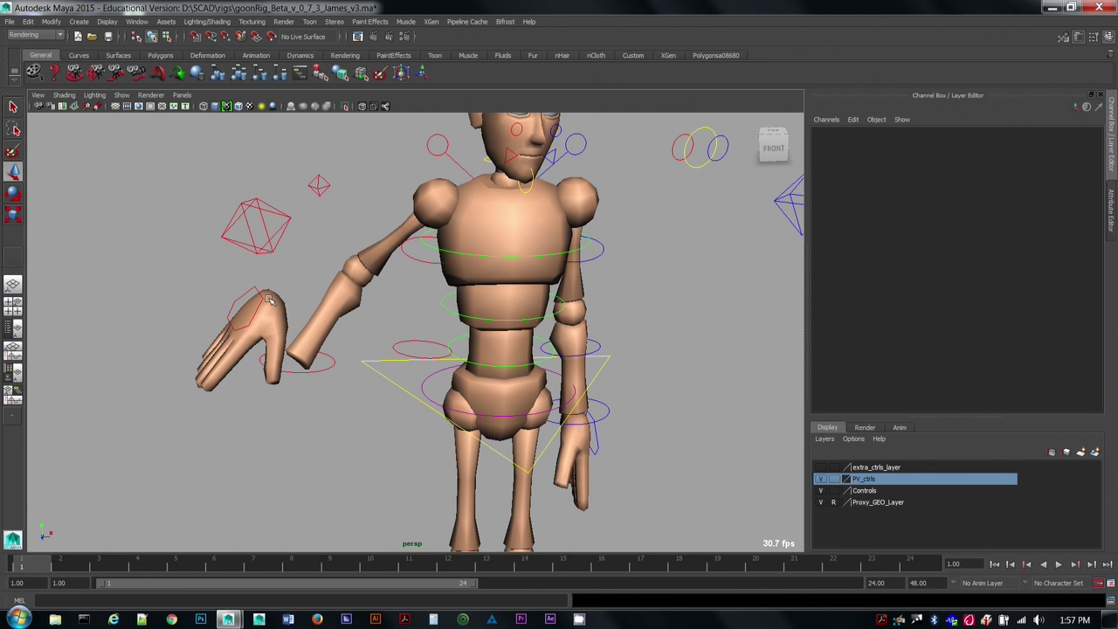
left_click(287, 257)
left_click_drag(295, 260, 305, 259, "alt")
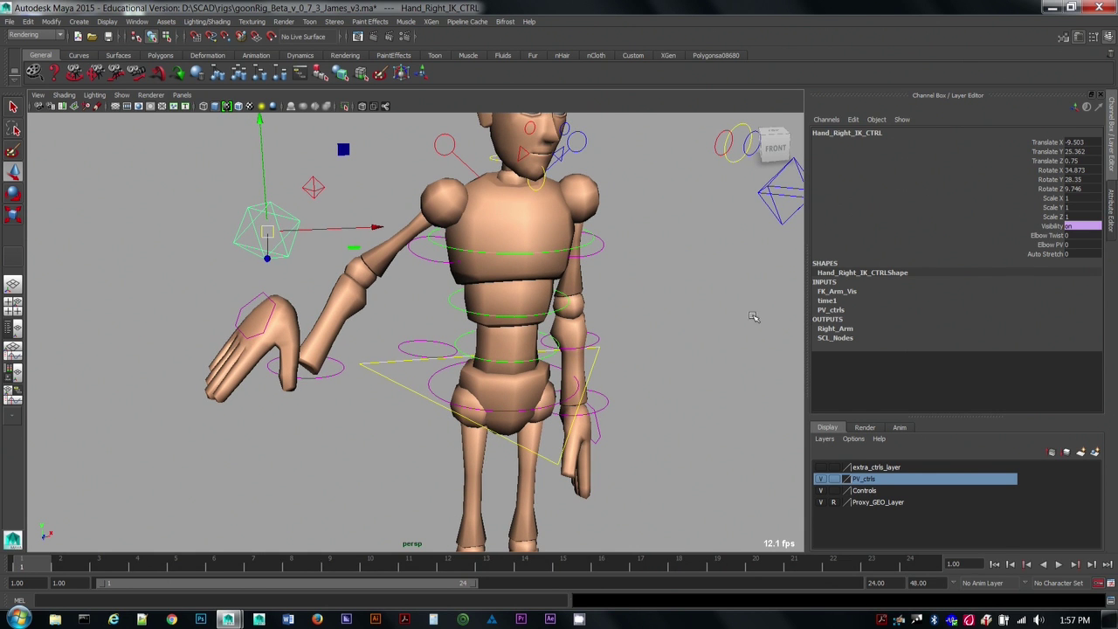
left_click(241, 318)
left_click(993, 245)
middle_click_drag(661, 332, 653, 340)
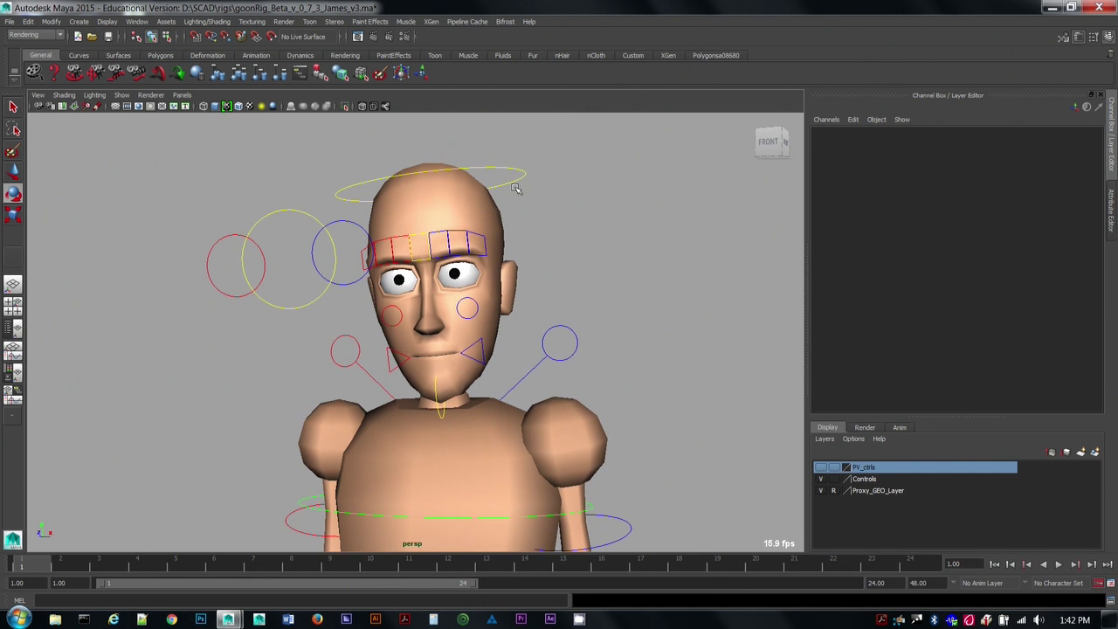
Step: Select the head's FK control
left_click(524, 207)
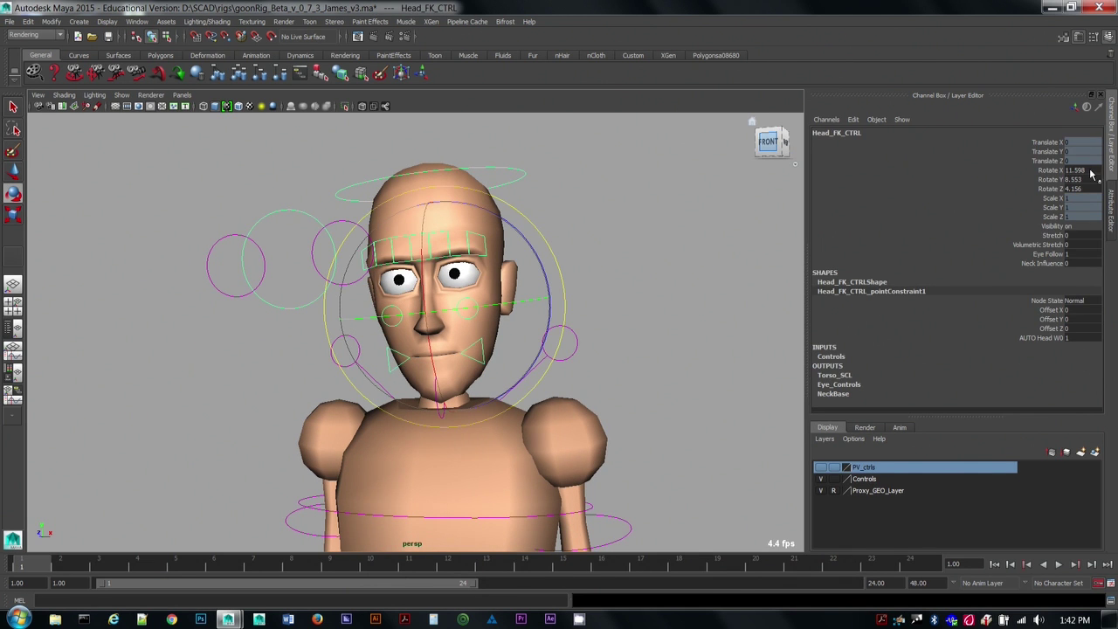